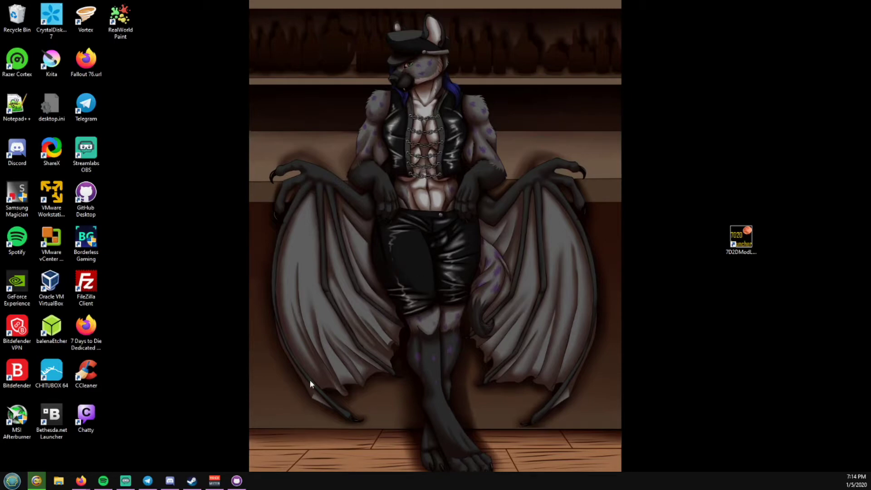
Switch to the Firefox window with the Da-Okole GitLab project and download its source code as a zip file
mouse_move(81, 481)
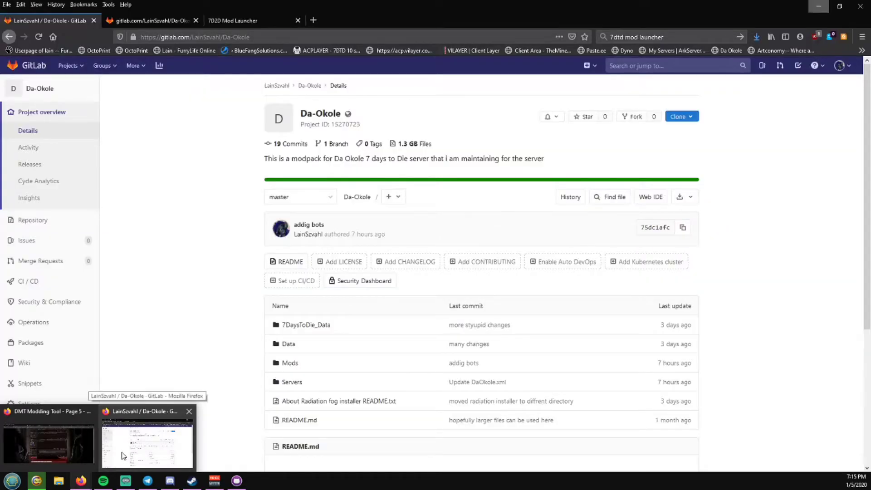
click(127, 454)
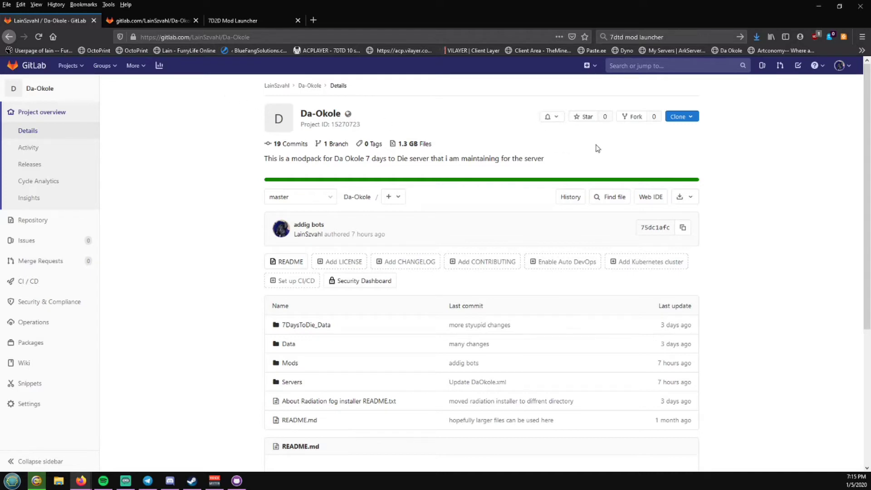
click(690, 203)
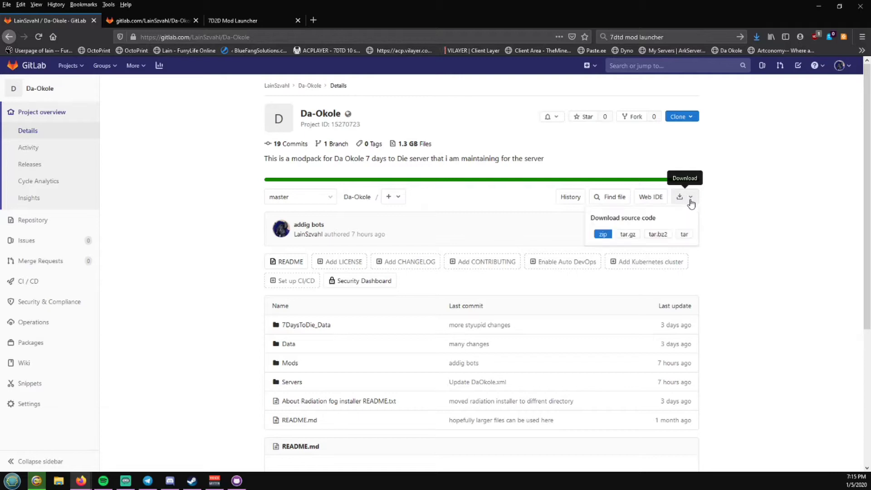
click(605, 236)
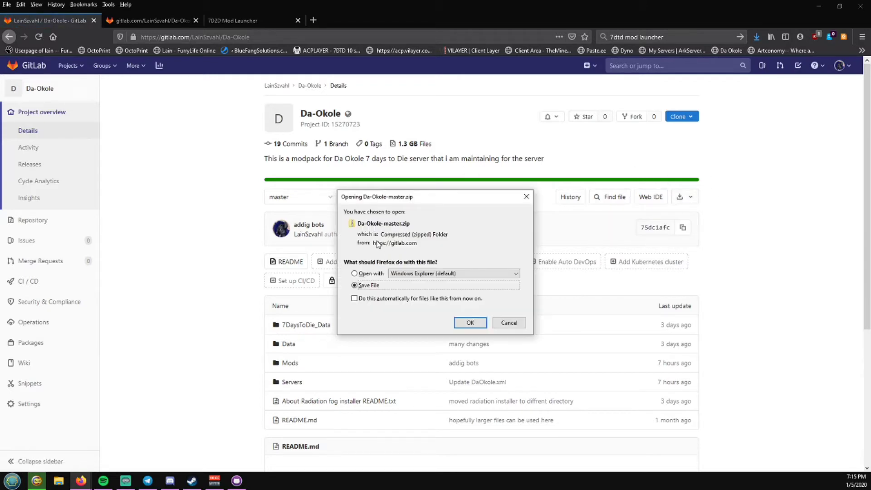
click(468, 323)
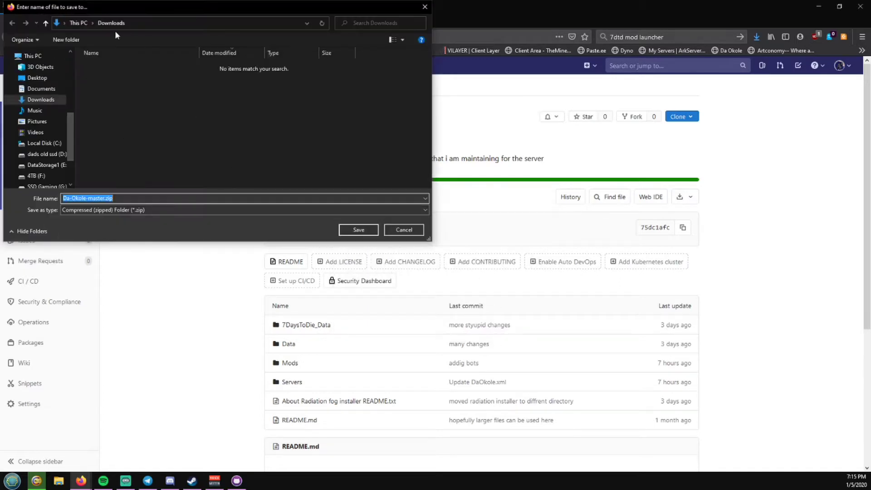
Save Da-Okole-master.zip to 7dtd-mods\Alpha18\Mod Downloads on the SSD Gaming (G:) drive and check the download's progress
drag(71, 143, 69, 164)
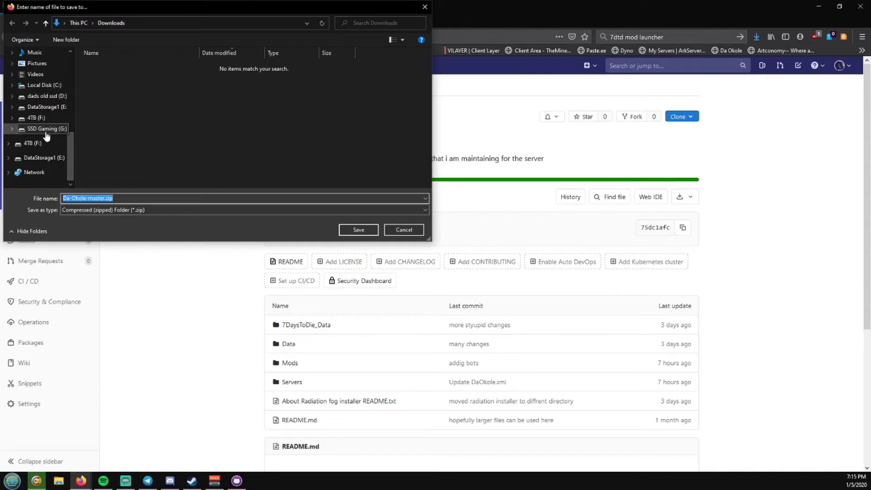
click(41, 129)
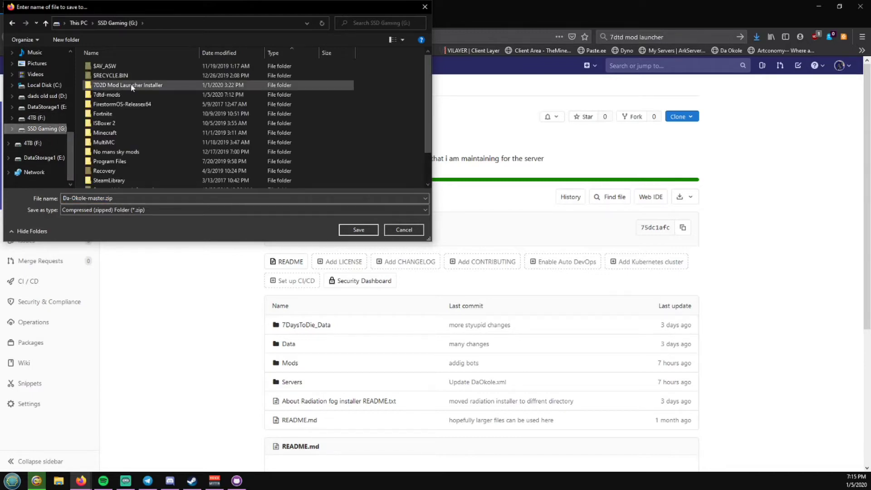
double_click(115, 95)
double_click(110, 66)
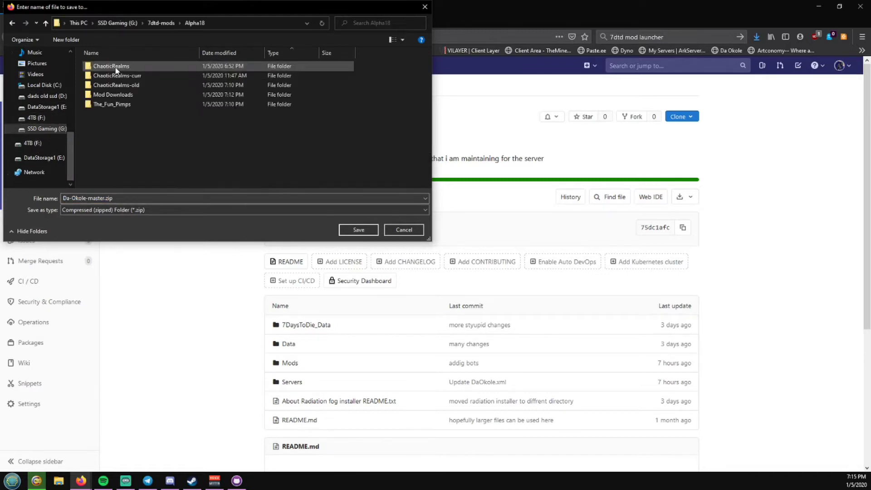
double_click(113, 95)
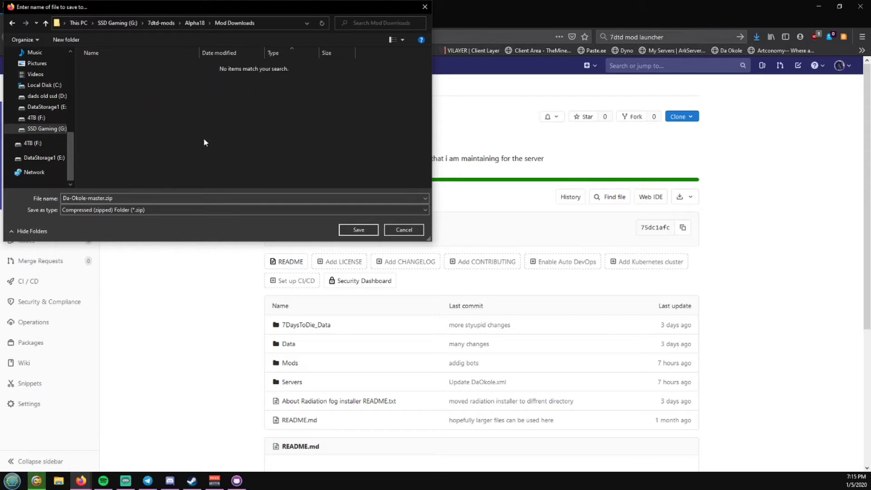
click(365, 229)
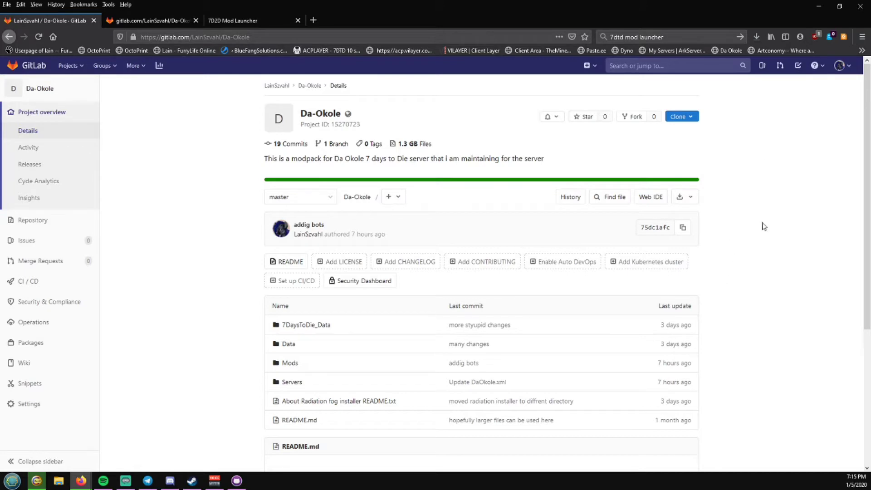
click(757, 37)
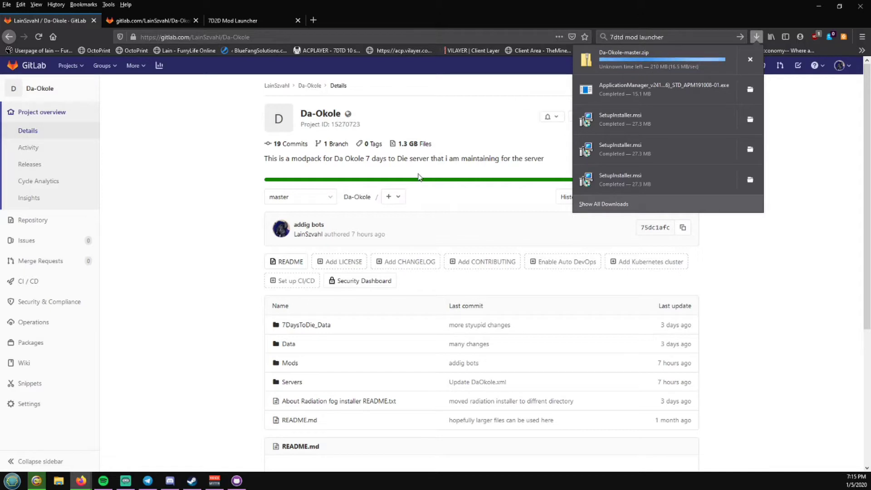
click(803, 141)
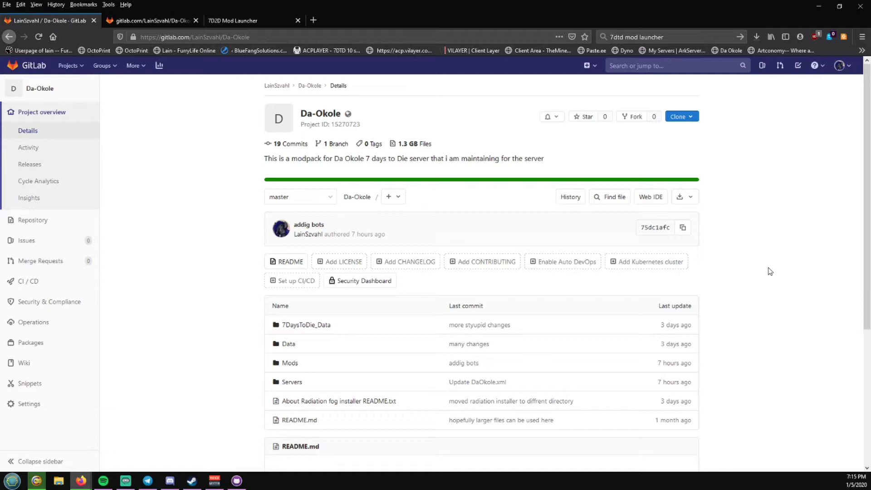
View the 7-Zip download page at 7zip.org in a new tab and close that tab
click(313, 20)
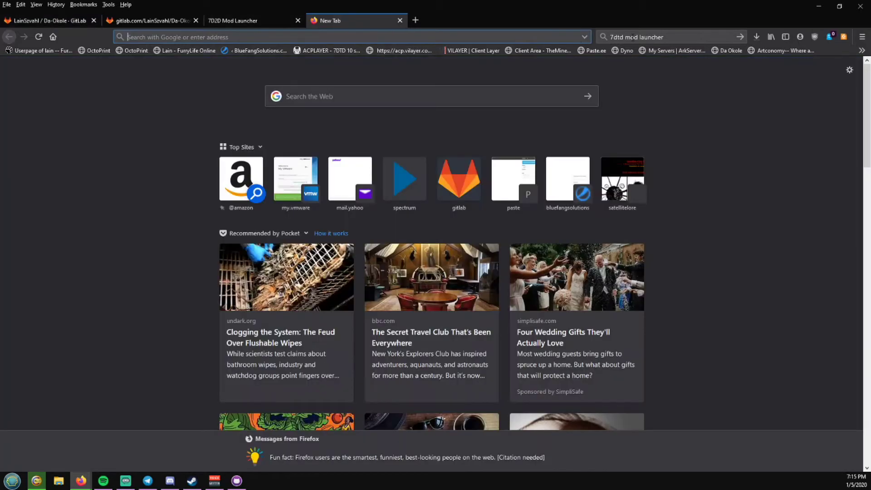
click(693, 41)
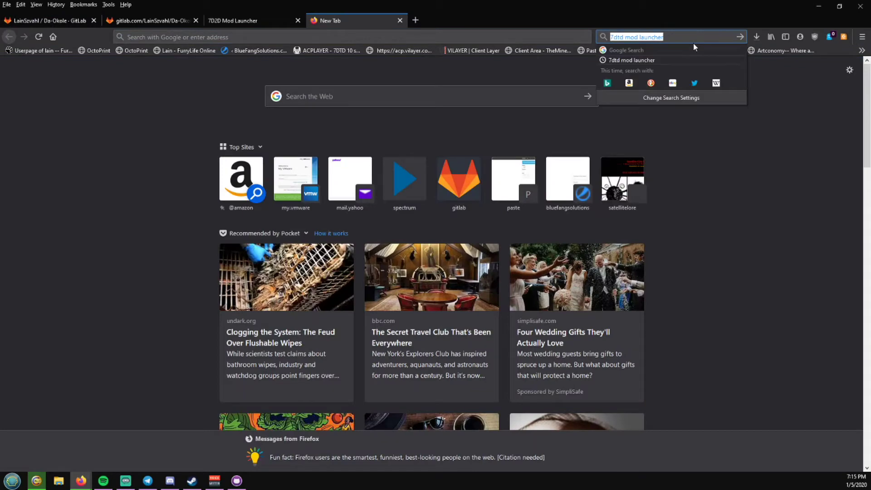
click(533, 35)
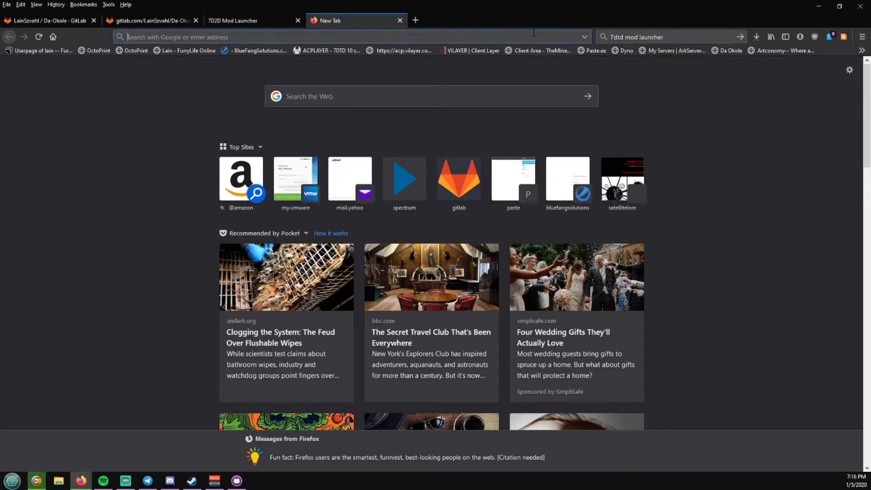
text(7zip.ortg)
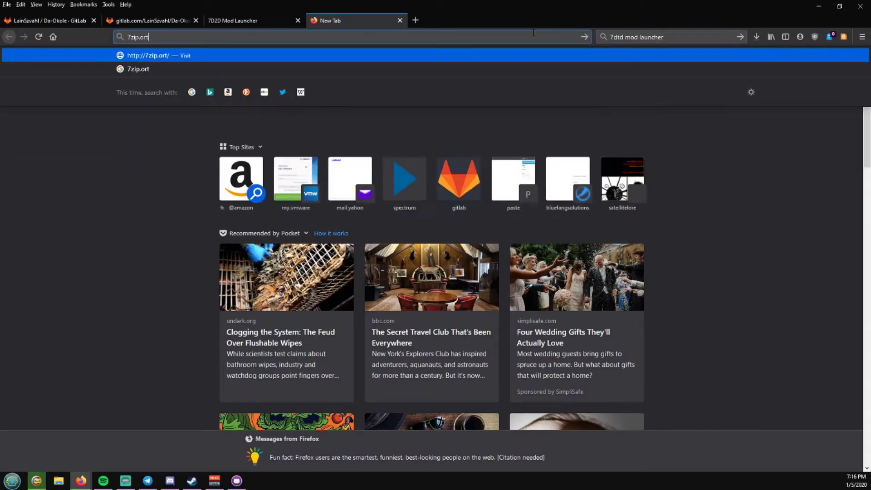
key(BackSpace)
key(BackSpace)
text(g)
key(Return)
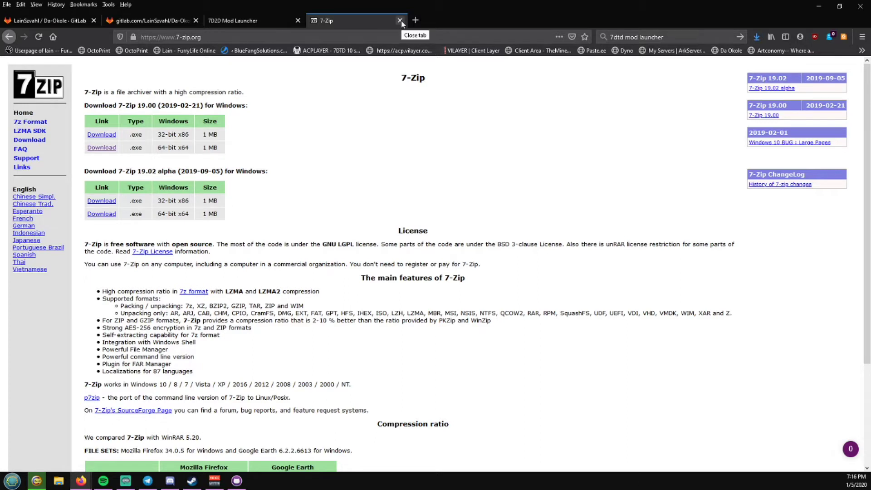
click(400, 20)
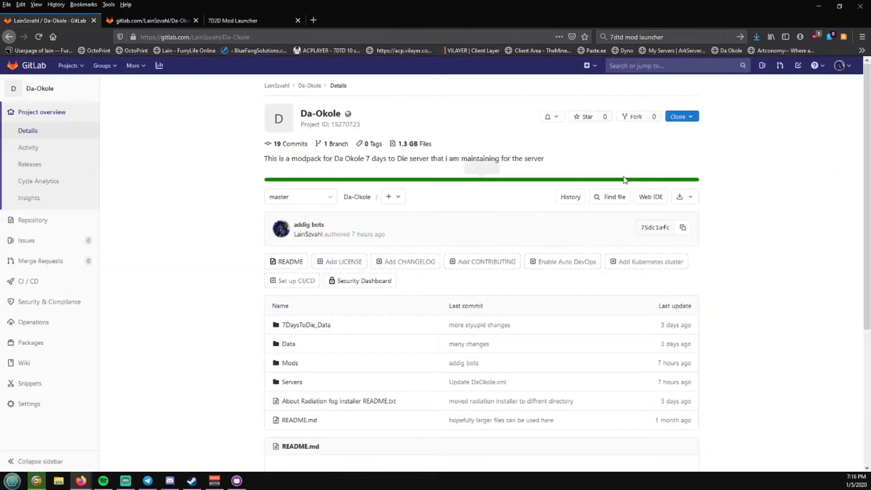
Open the folder containing the downloaded Da-Okole-master.zip and extract the archive there with 7-Zip
click(757, 37)
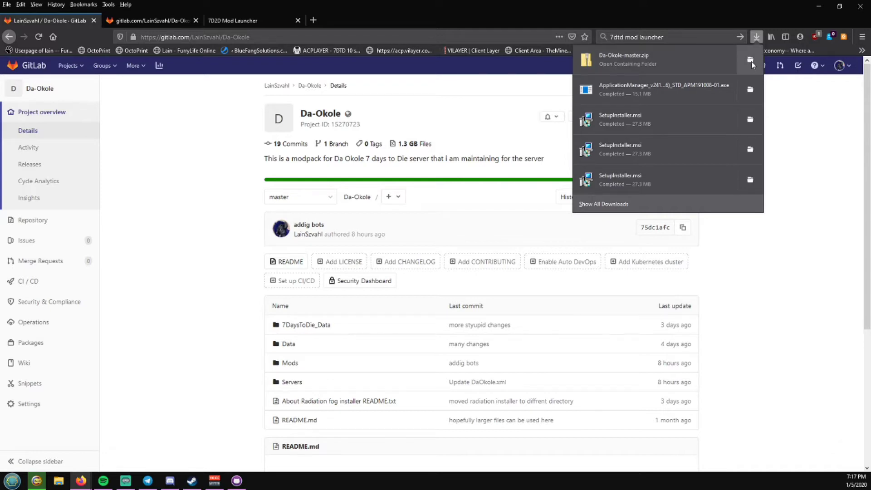
click(750, 60)
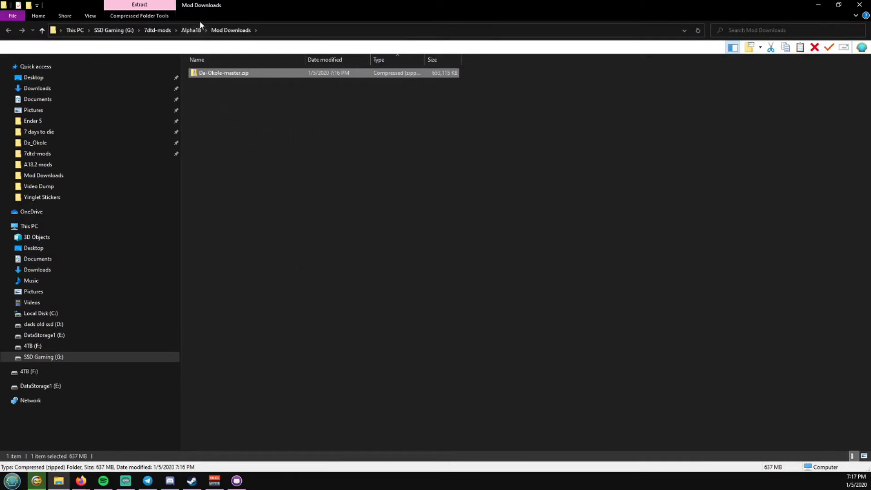
right_click(226, 74)
mouse_move(274, 126)
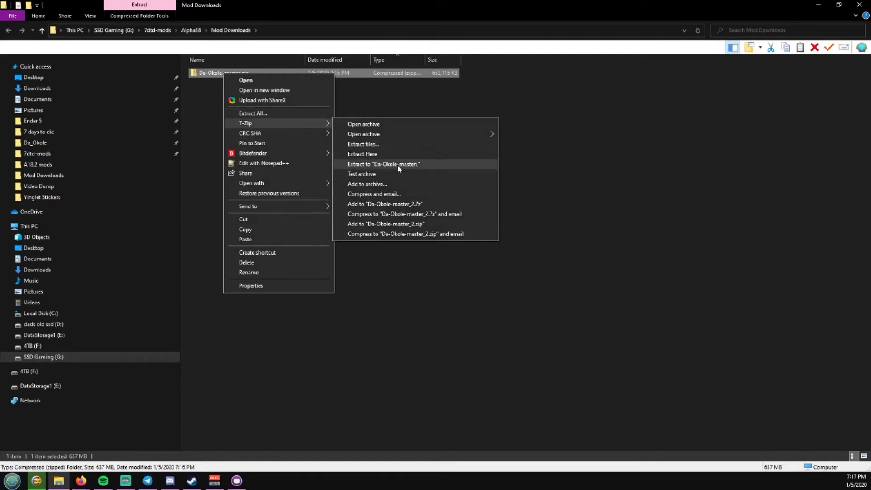
click(373, 155)
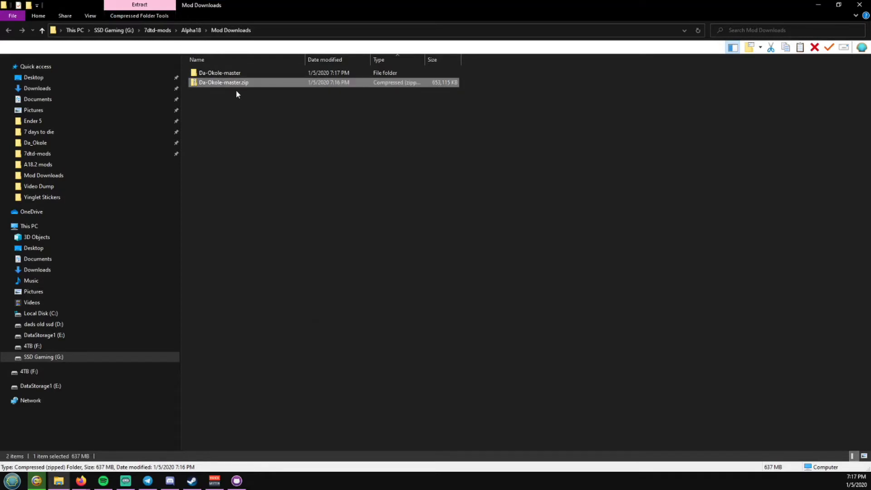
Examine the contents of the extracted Da-Okole-master folder and its 7DaysToDie_Data subfolder
double_click(225, 73)
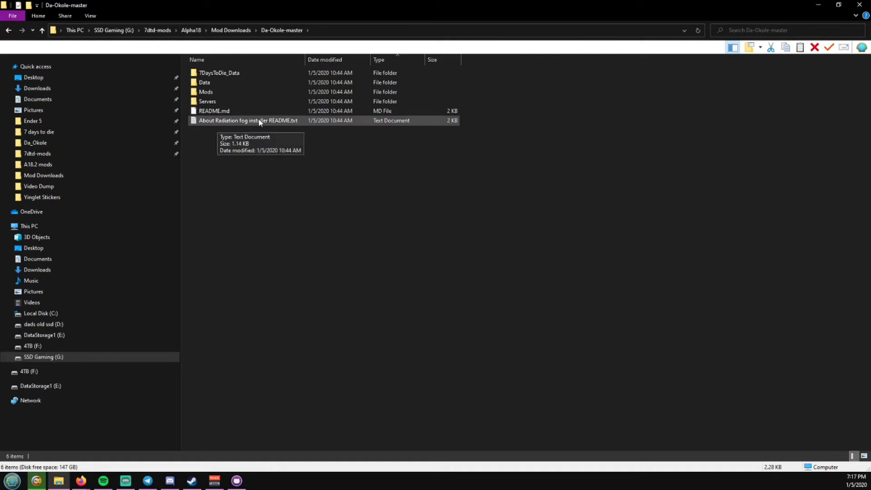
double_click(221, 73)
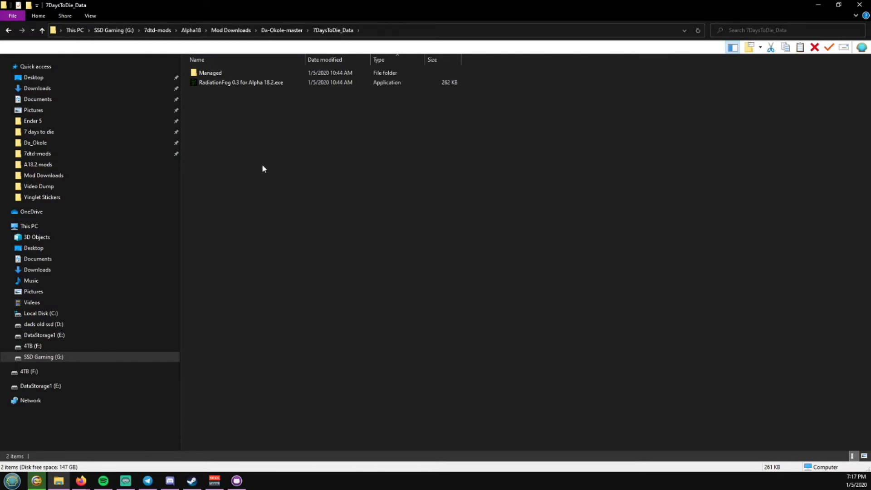
click(9, 30)
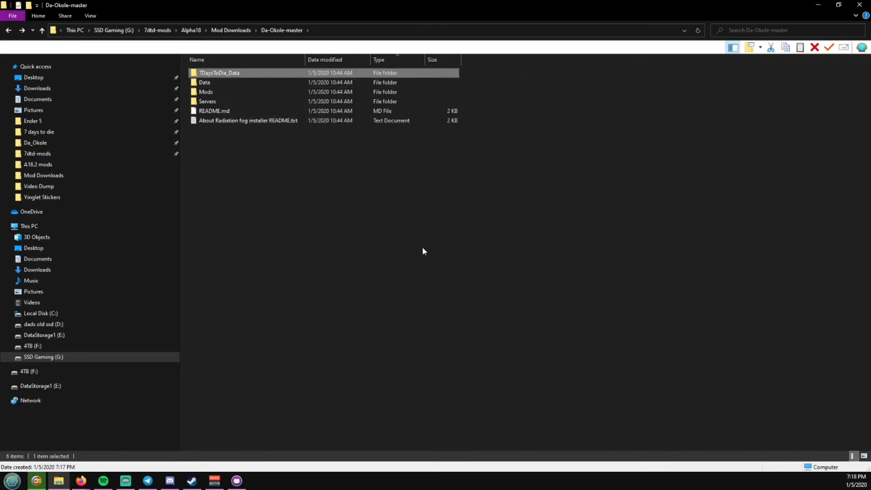
Copy all files and folders inside the Da-Okole-master folder
drag(312, 227, 209, 63)
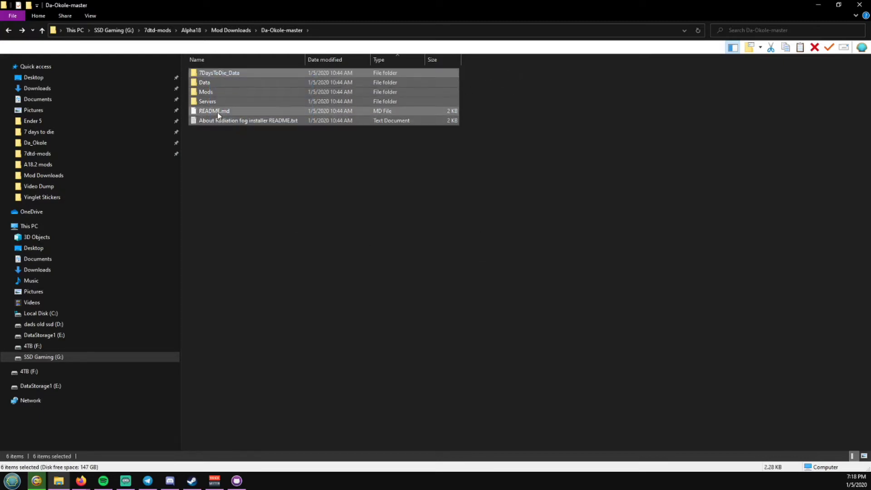
right_click(210, 105)
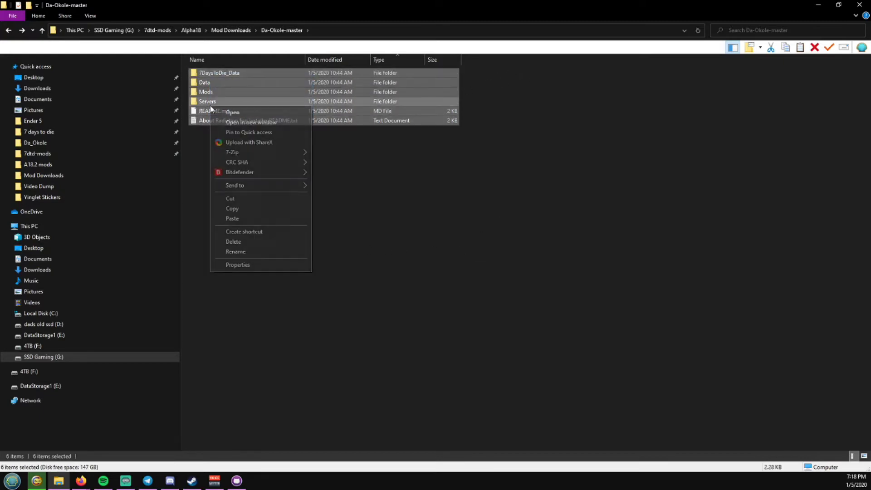
click(250, 208)
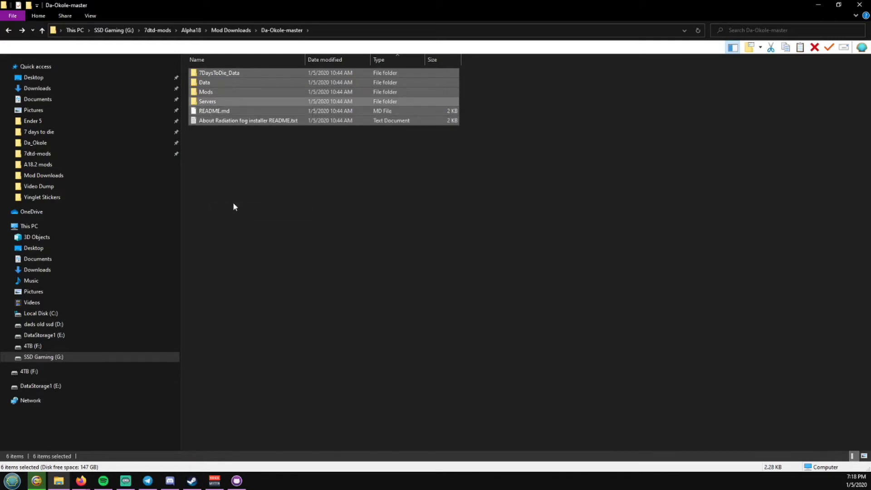
Go up to the Alpha18 folder and check what its ChaoticRealms folder contains
click(234, 31)
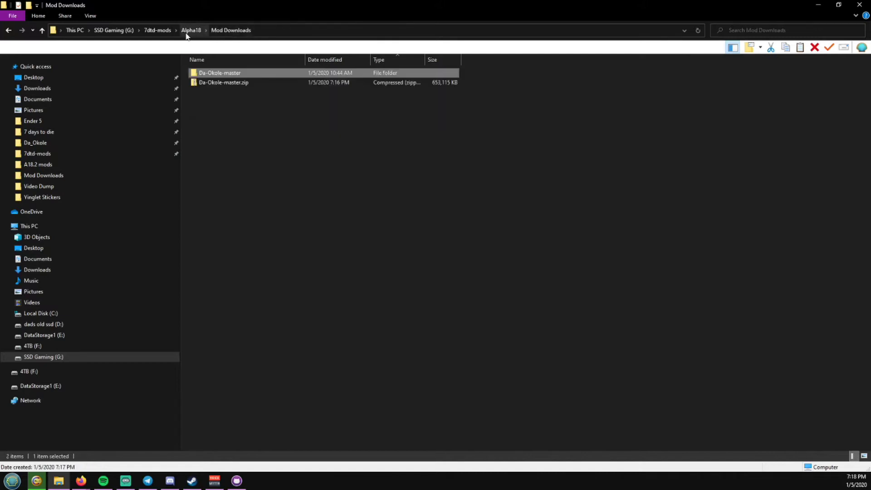
click(189, 31)
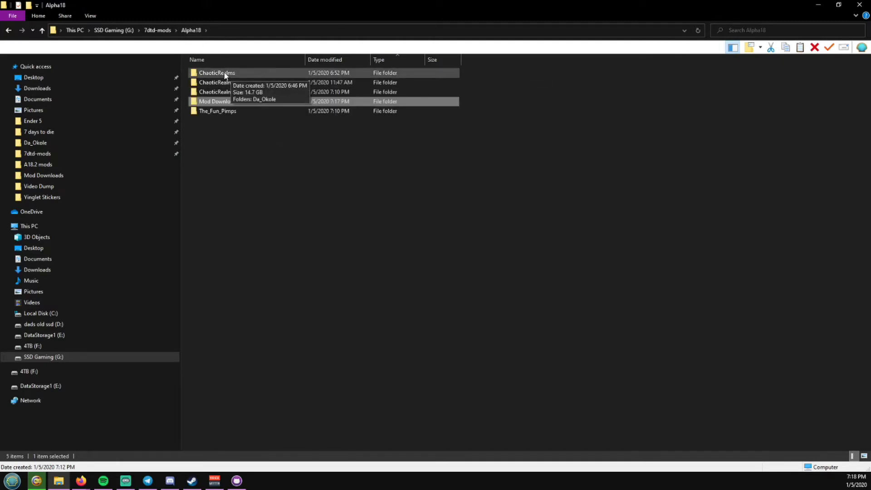
double_click(225, 74)
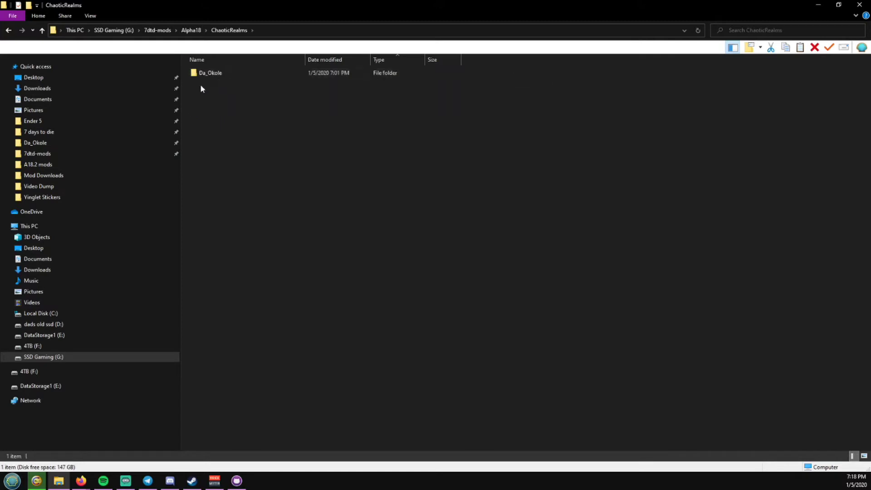
click(191, 30)
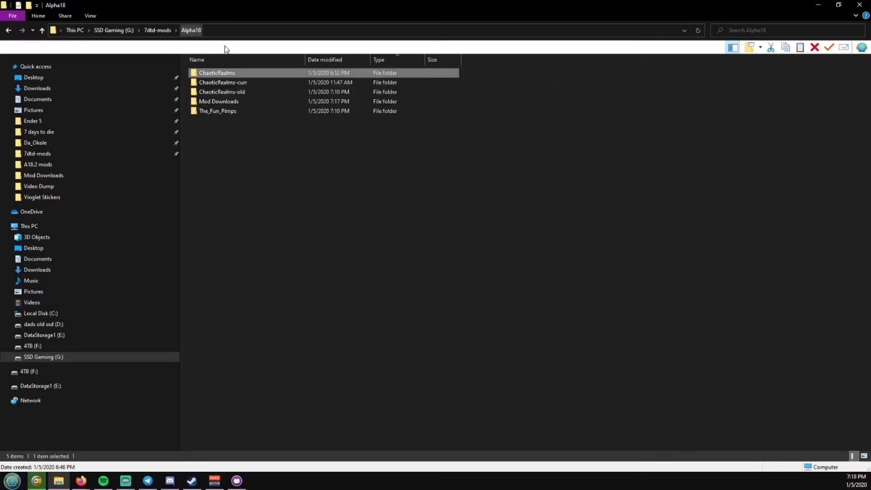
Paste the copied Da-Okole-master files into the Latest_Stable folder inside The_Fun_Pimps
double_click(218, 110)
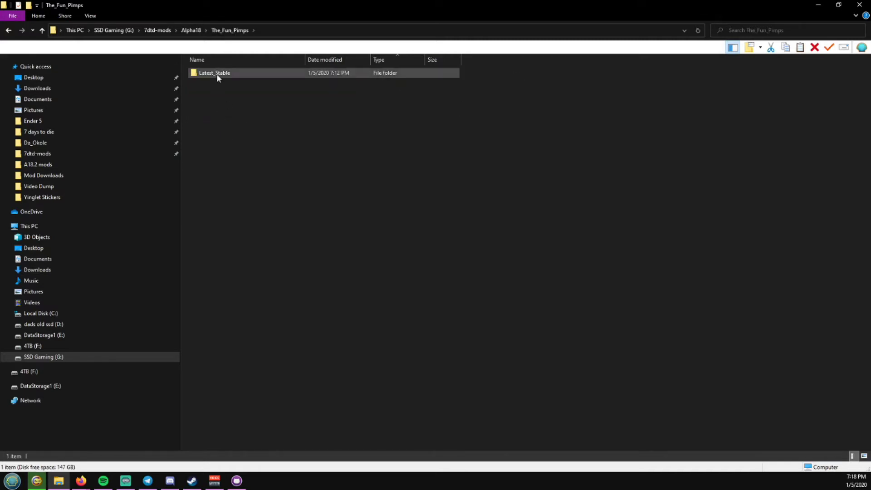
double_click(216, 74)
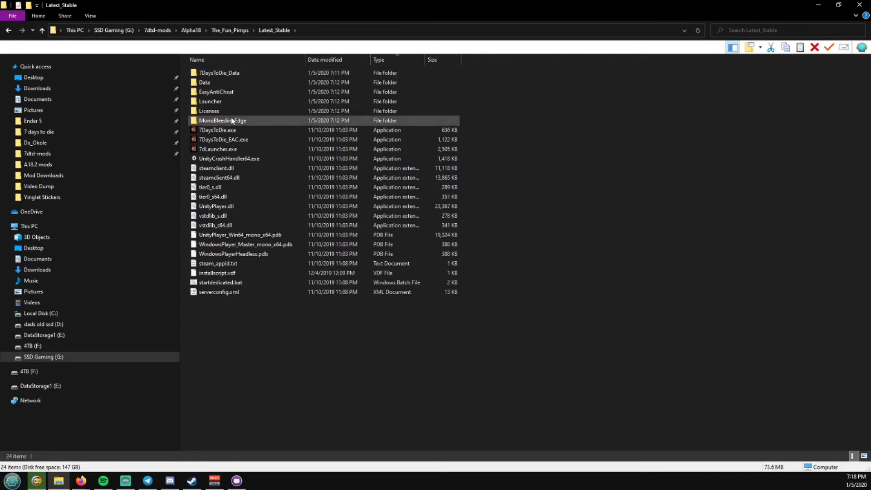
right_click(276, 369)
click(627, 300)
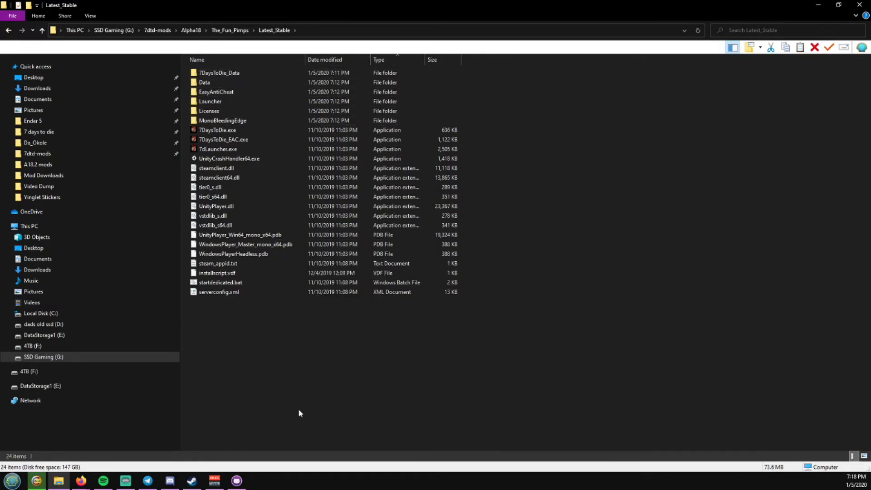
right_click(309, 355)
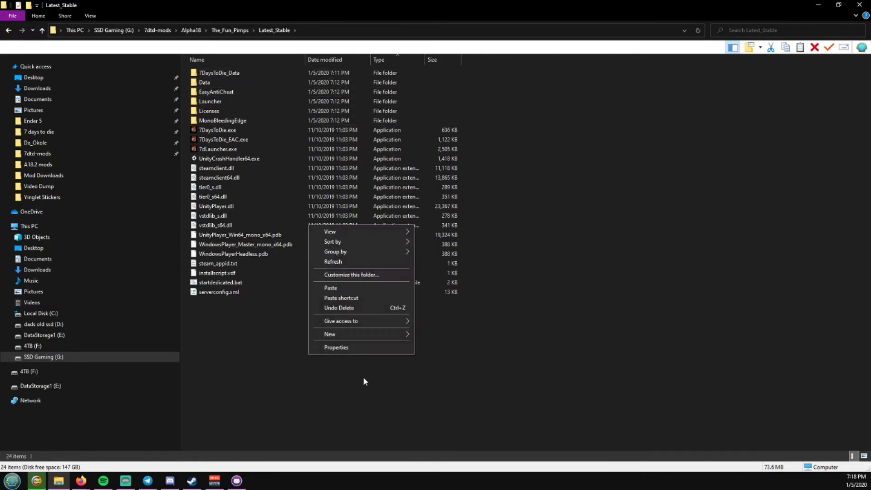
click(348, 289)
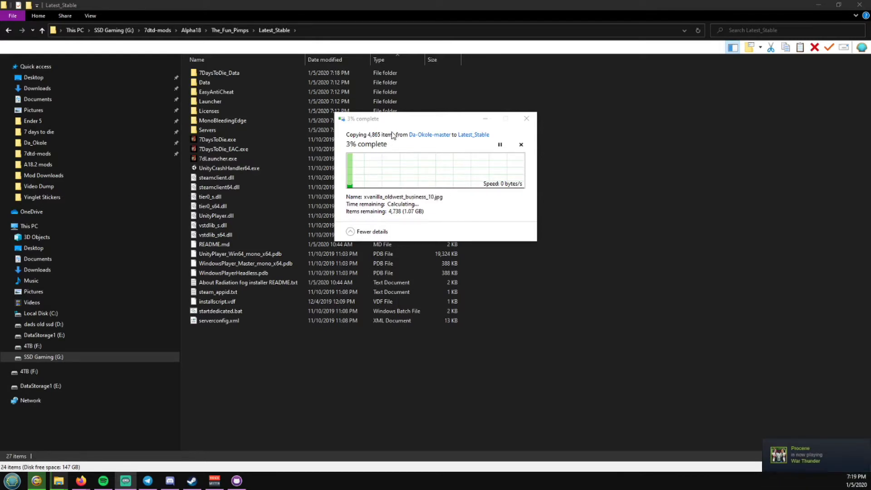
drag(407, 121, 370, 118)
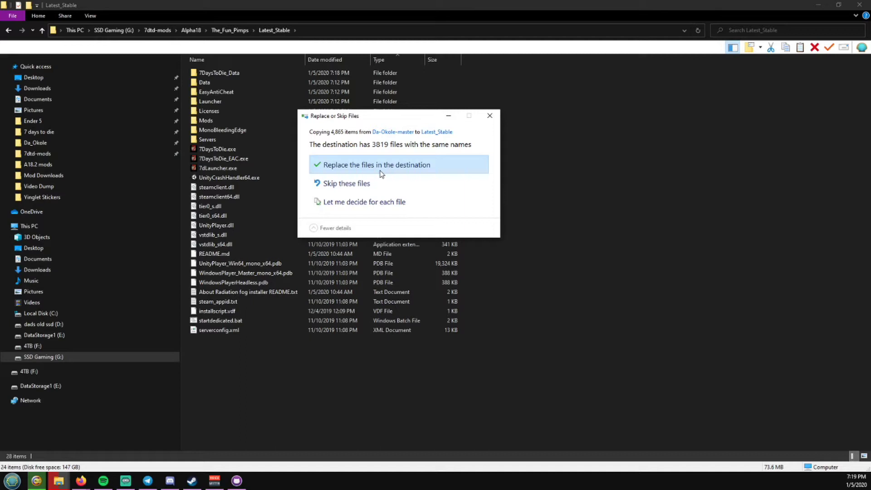
click(365, 202)
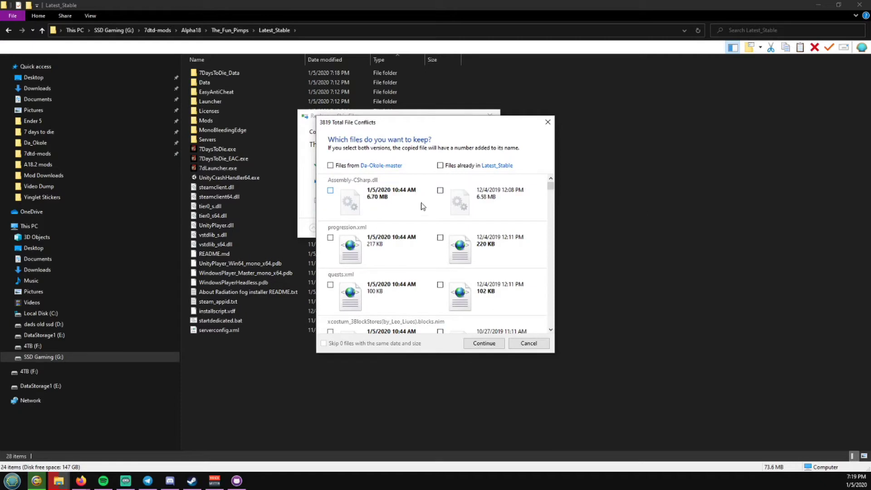
drag(413, 122, 385, 111)
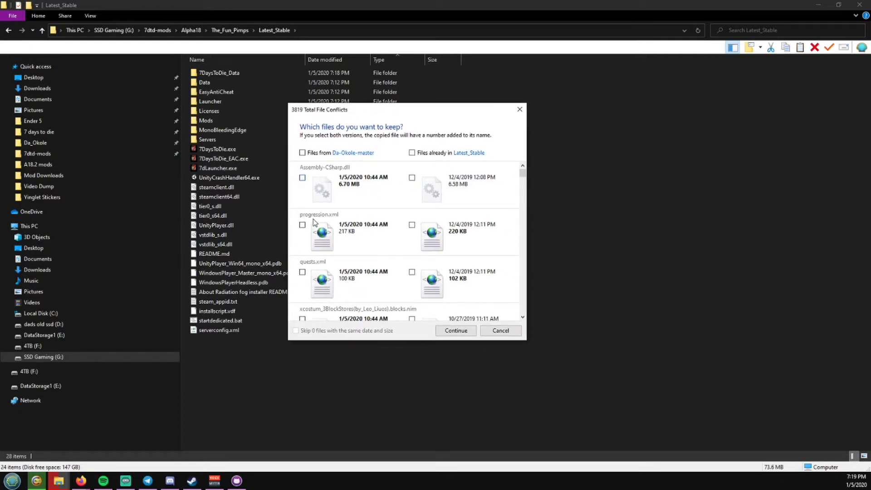
scroll(521, 182, down, 3)
scroll(522, 173, up, 3)
click(330, 154)
click(499, 333)
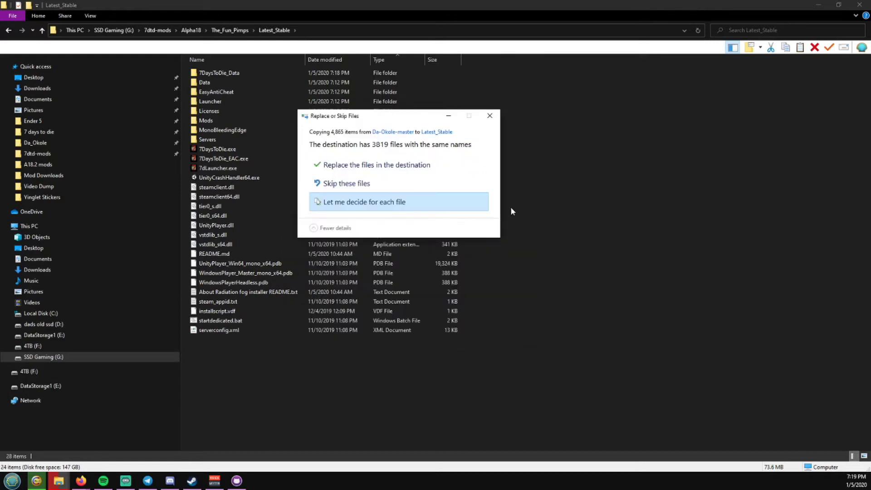
Replace all same-named files in Latest_Stable with the Da-Okole-master versions
click(343, 171)
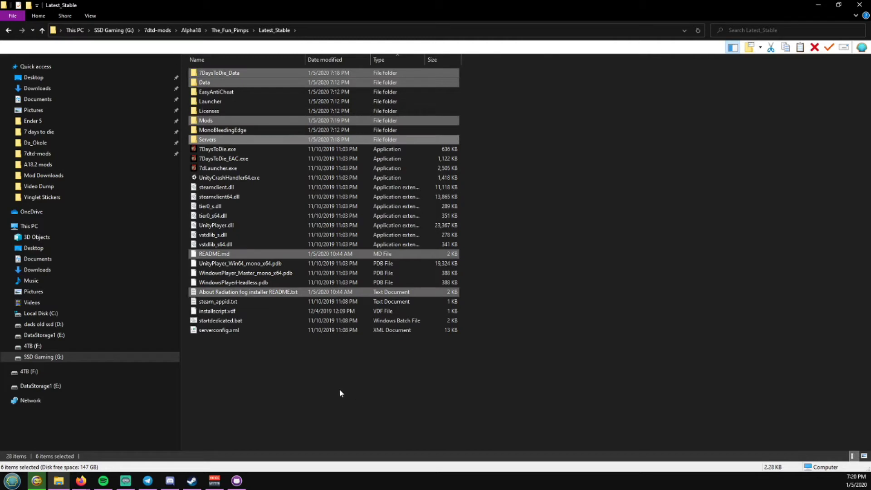
click(294, 387)
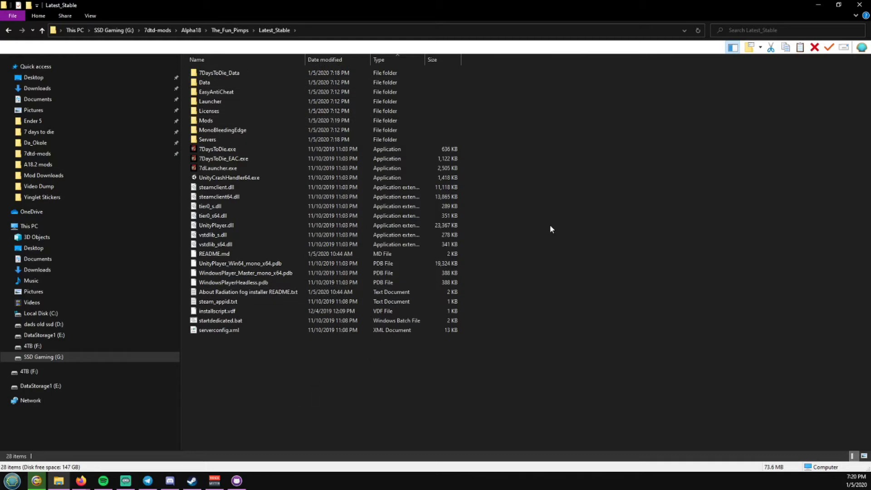
Start 7dLauncher.exe from the Latest_Stable folder and check the contents of the Mods folder
double_click(208, 170)
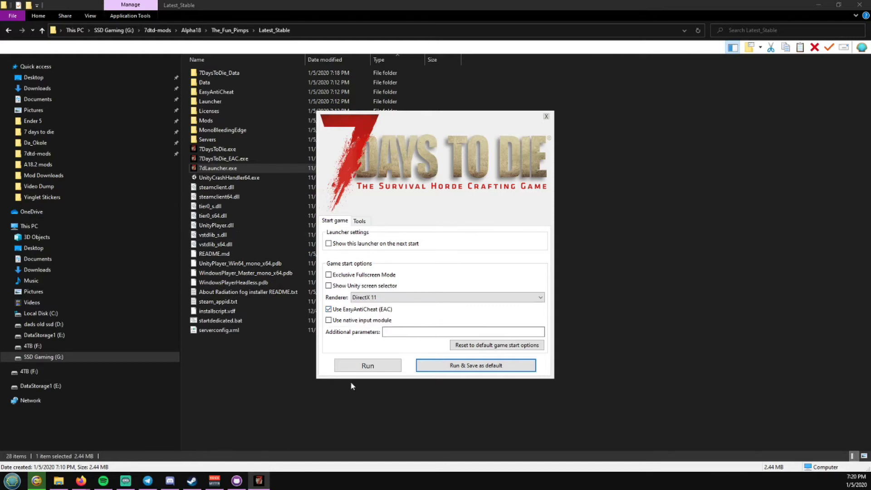
click(287, 400)
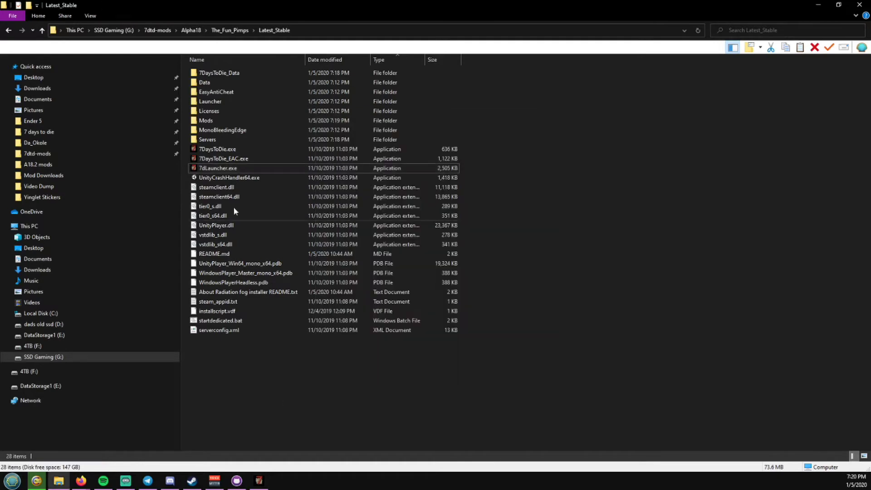
double_click(207, 120)
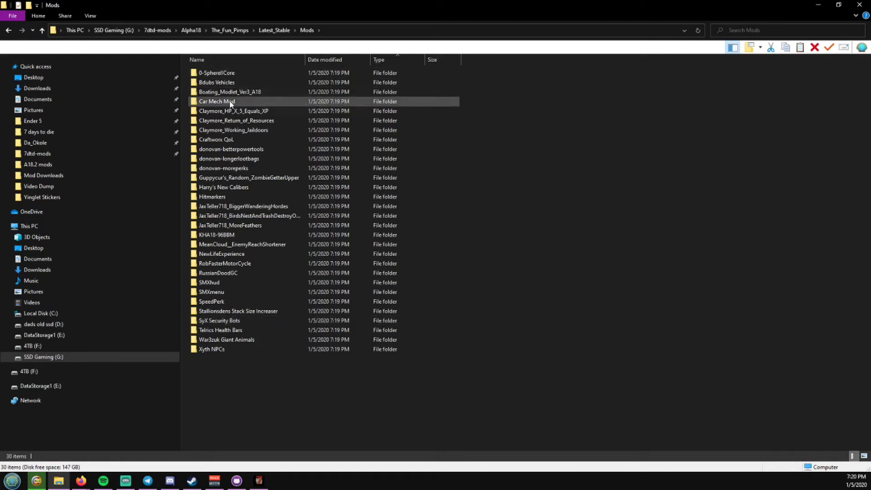
click(9, 31)
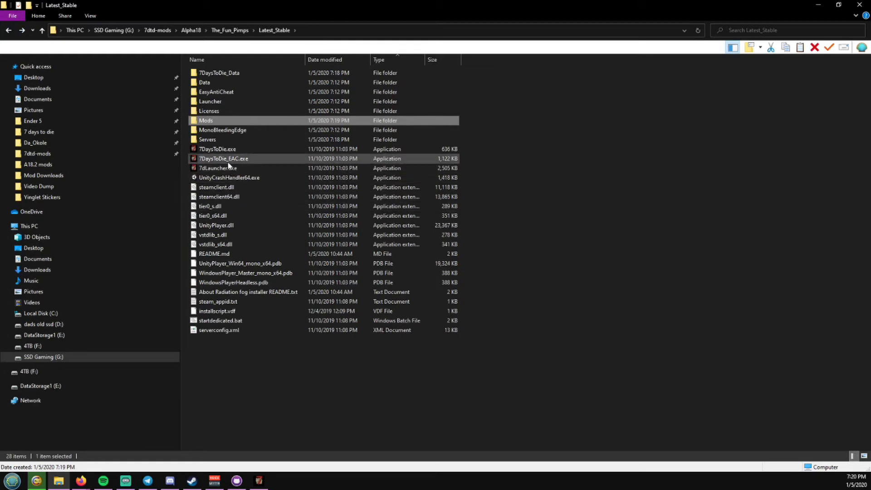
Turn off EasyAntiCheat in the game launcher, then run the game and save these start options as default
click(263, 482)
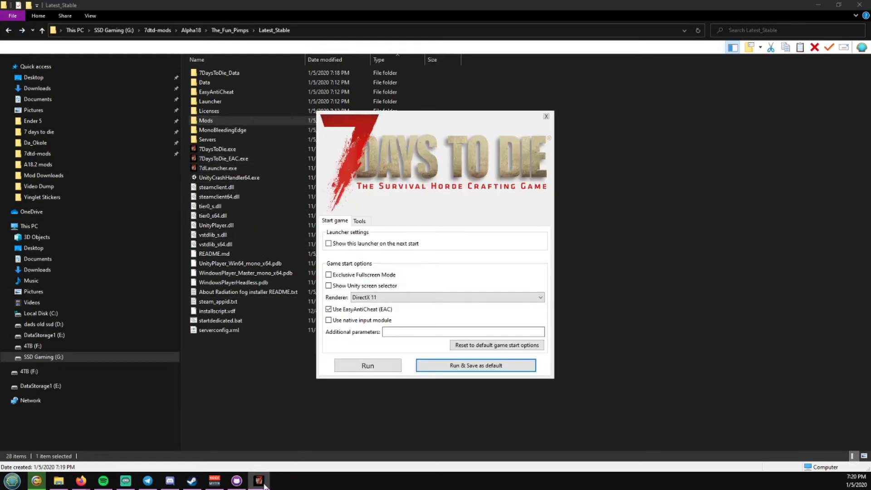
click(356, 310)
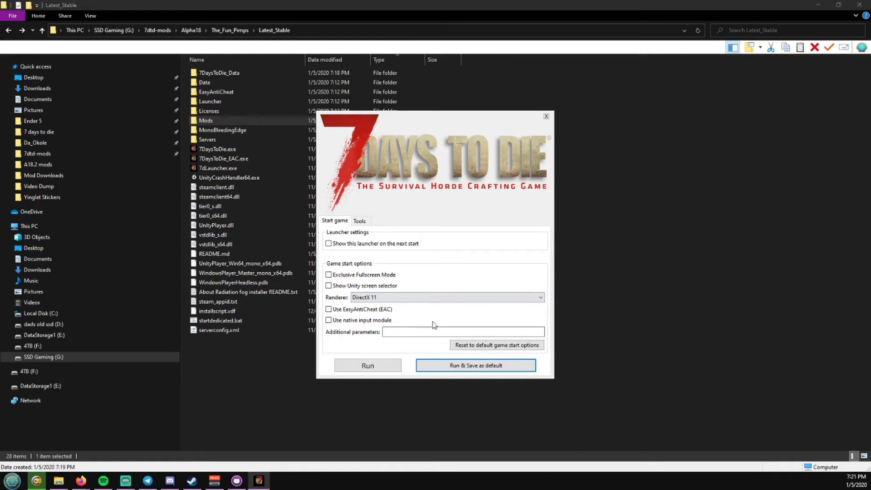
click(484, 370)
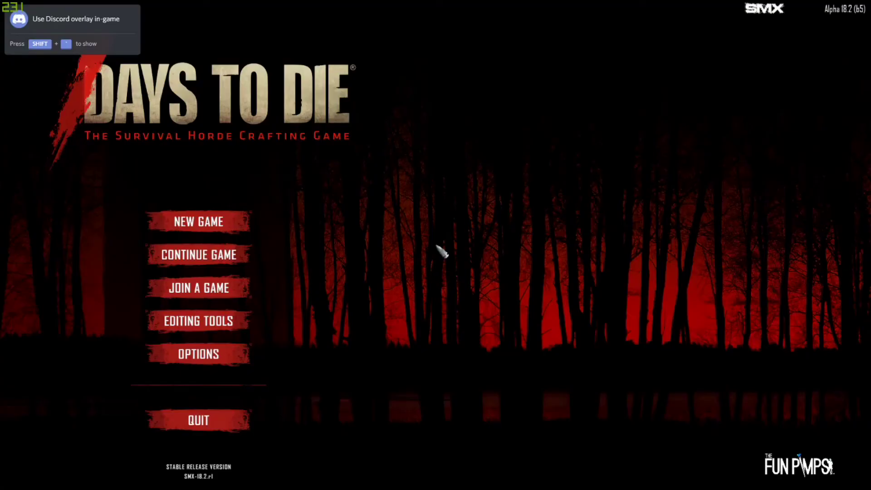
Set the game's overall sound volume to 60% and the menu music volume to 25%, and apply the audio settings
click(219, 360)
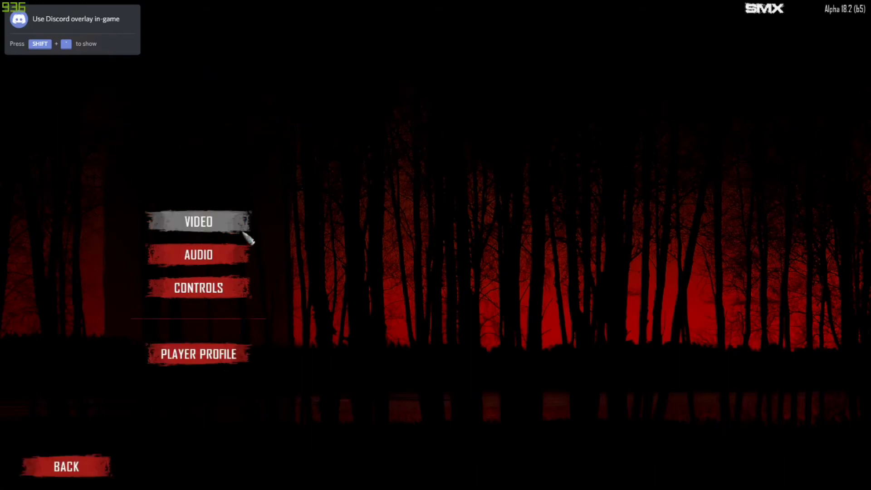
click(204, 258)
drag(323, 111, 346, 113)
drag(298, 176, 281, 177)
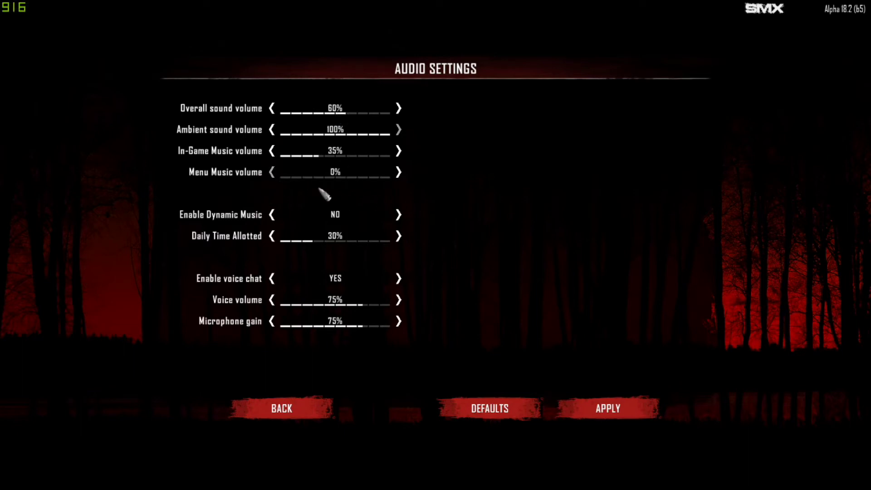
click(308, 179)
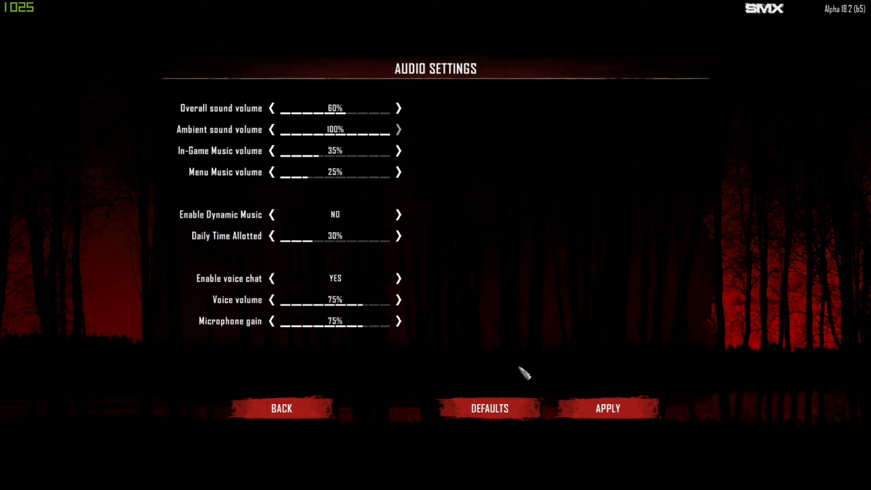
click(598, 412)
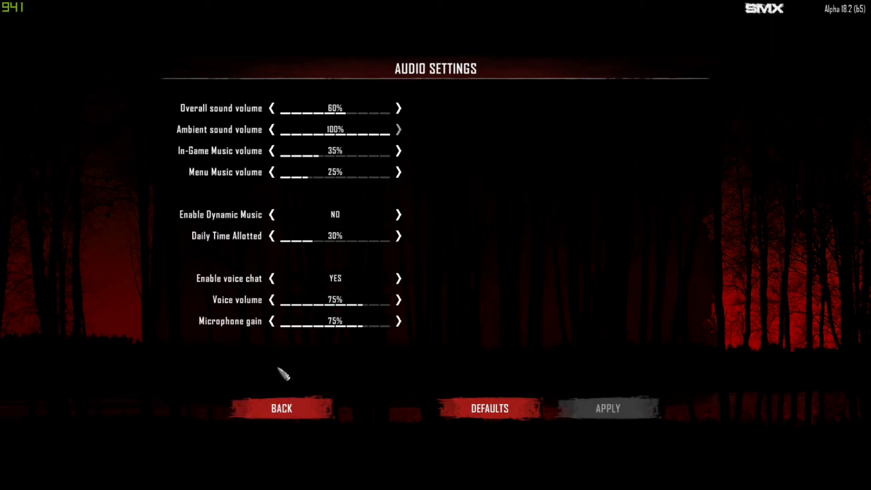
Lower the menu music volume further, apply the change and return to the main menu
click(292, 178)
click(598, 410)
click(301, 415)
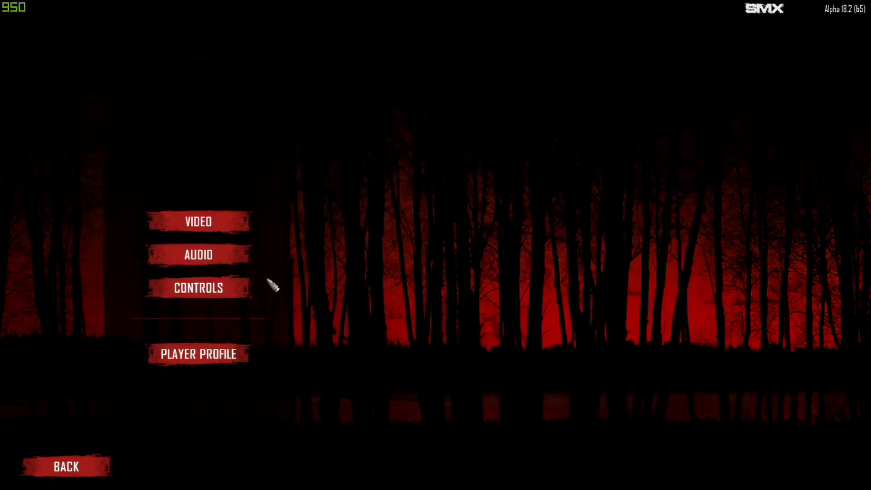
click(84, 467)
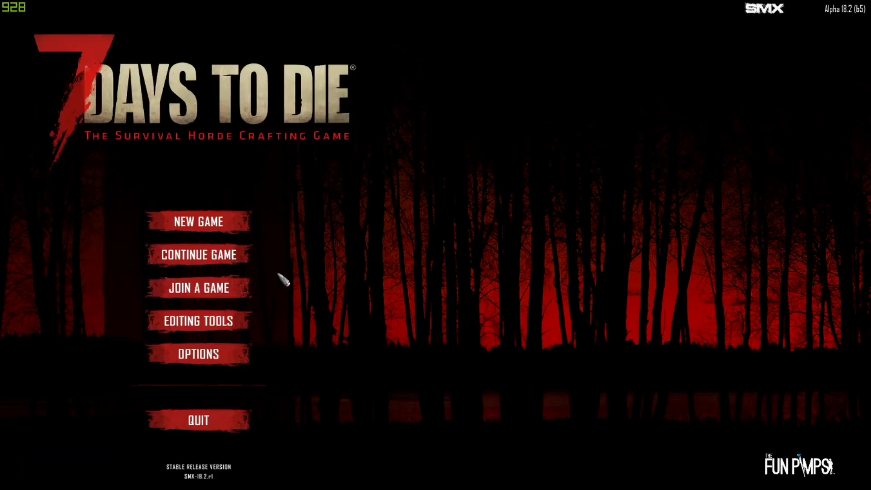
Choose to join a game and confirm the preset player profile Roxy
click(196, 290)
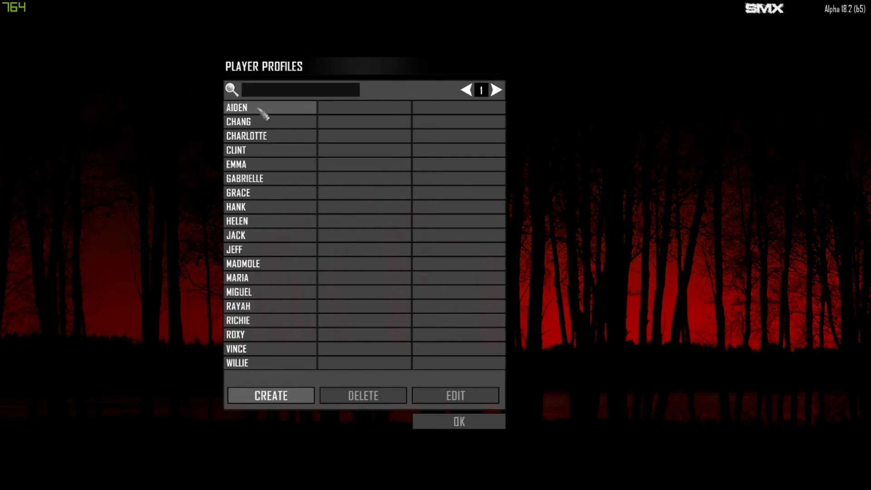
click(253, 336)
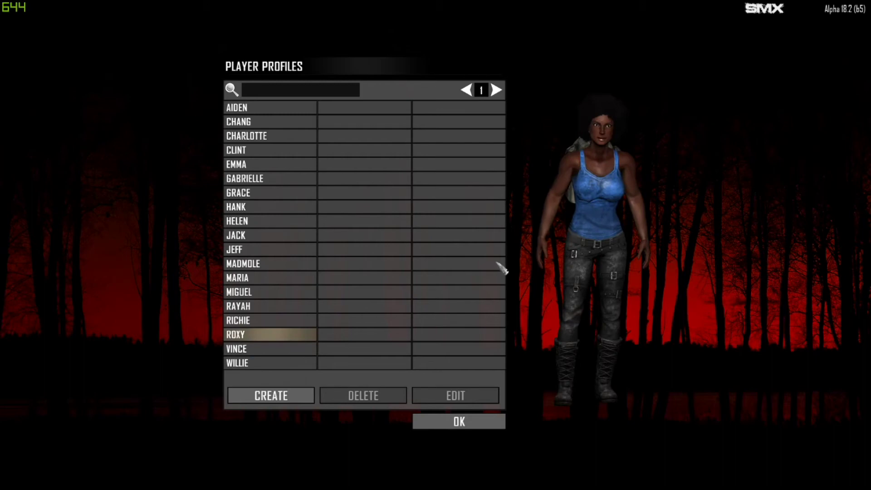
click(463, 422)
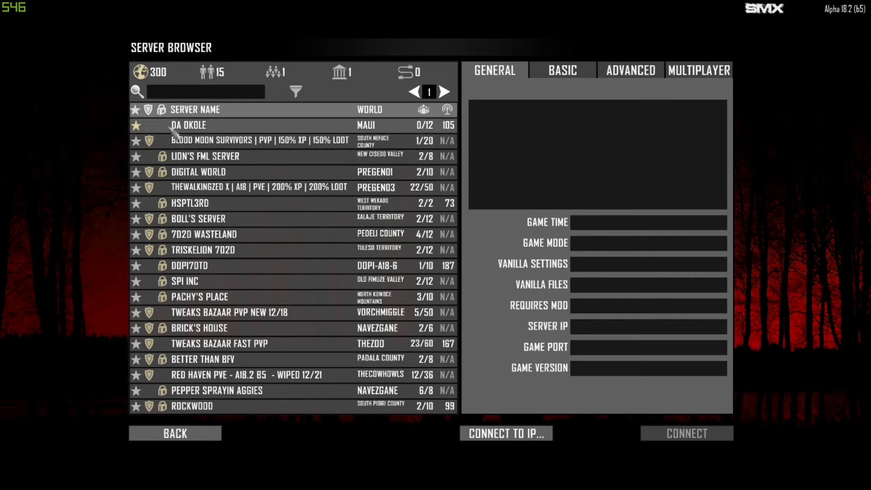
View the Da Okole server's details and filter the server browser by the name "da okole"
click(194, 127)
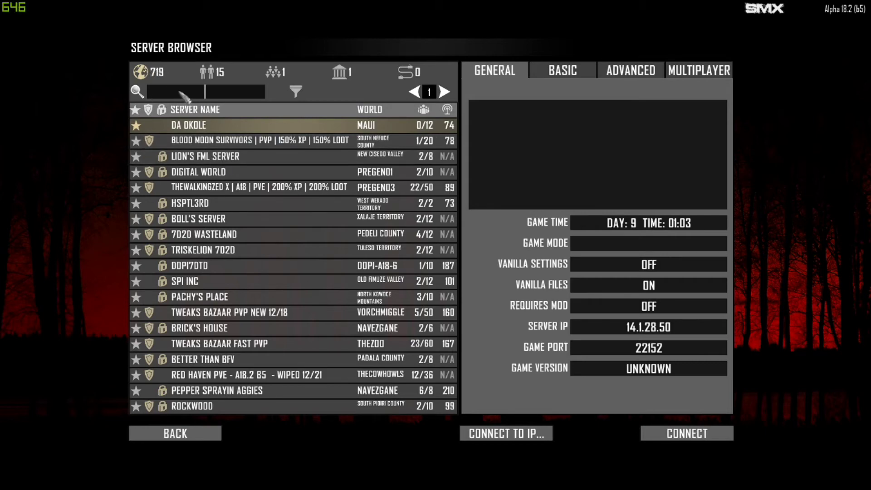
text(da aj)
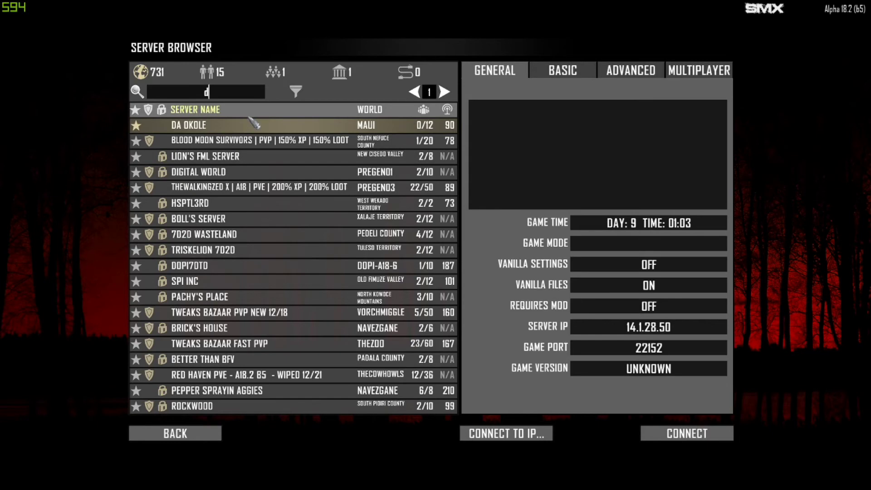
key(BackSpace)
key(BackSpace)
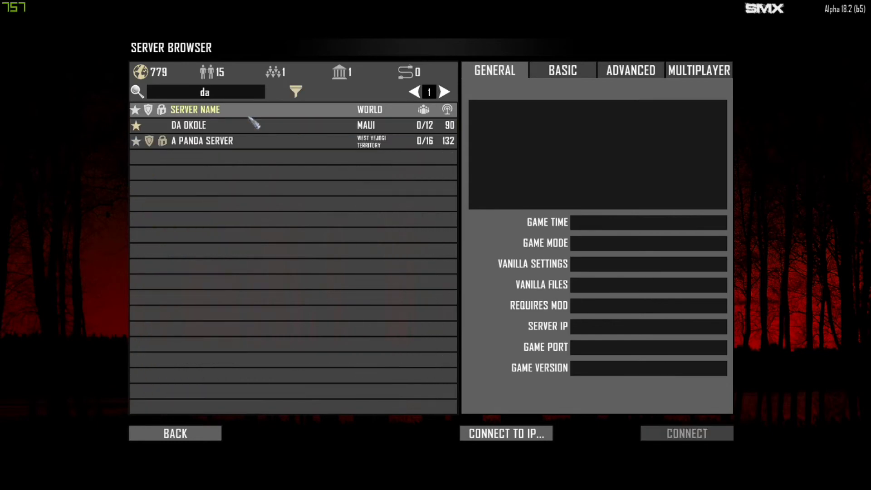
text(okole)
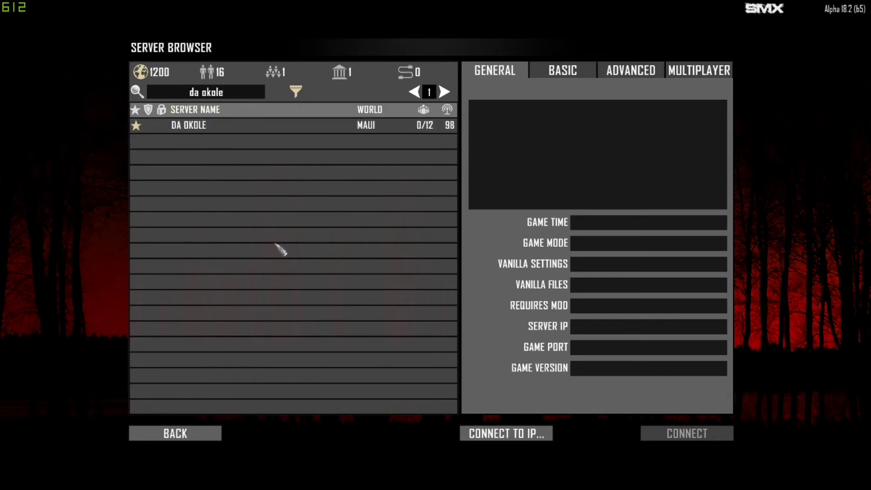
Connect by IP to 14.1.28.50 on port 22152 and allow 7daystodie.exe through the firewall on private networks
click(526, 438)
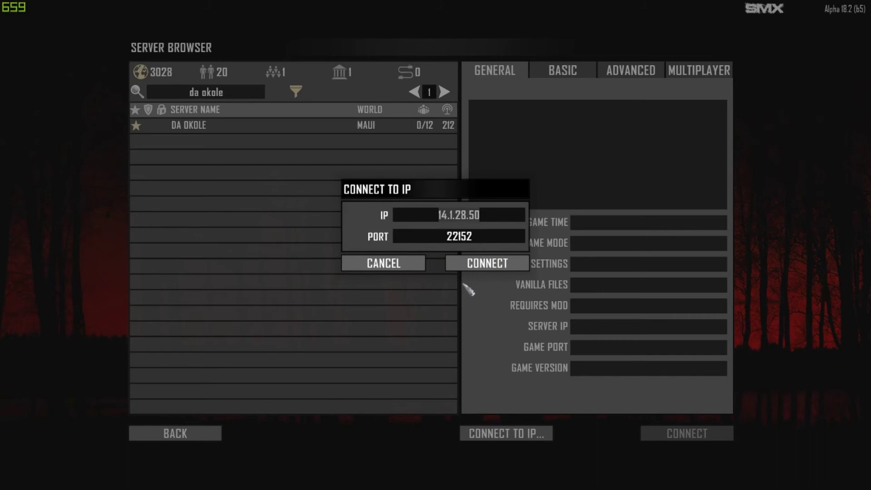
click(488, 267)
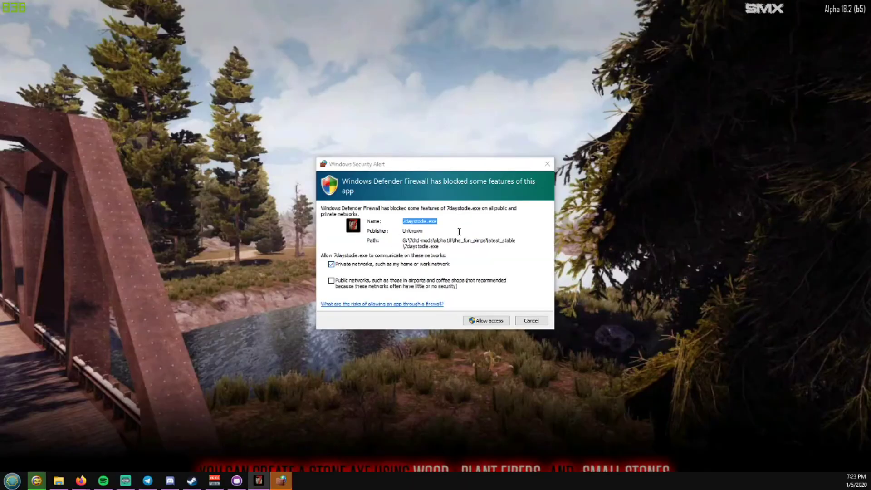
click(478, 321)
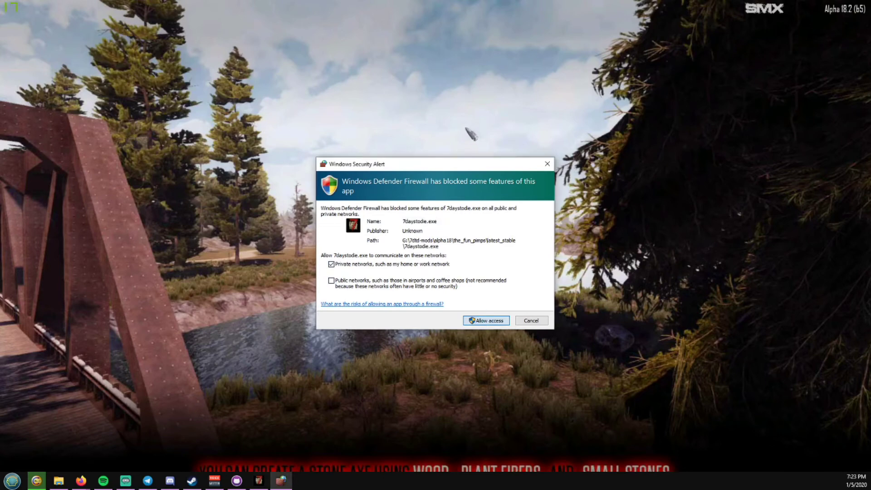
click(490, 320)
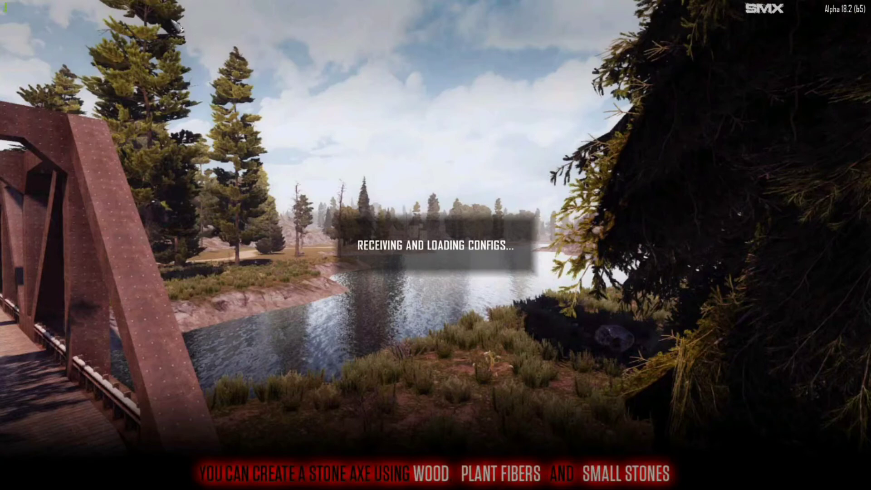
Show the game console to check the server join log, and close it once inside the world
key(F1)
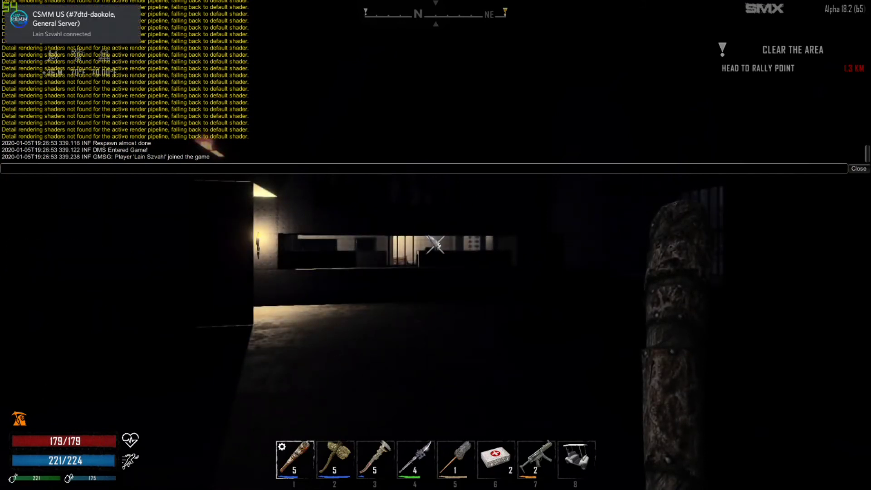
key(F1)
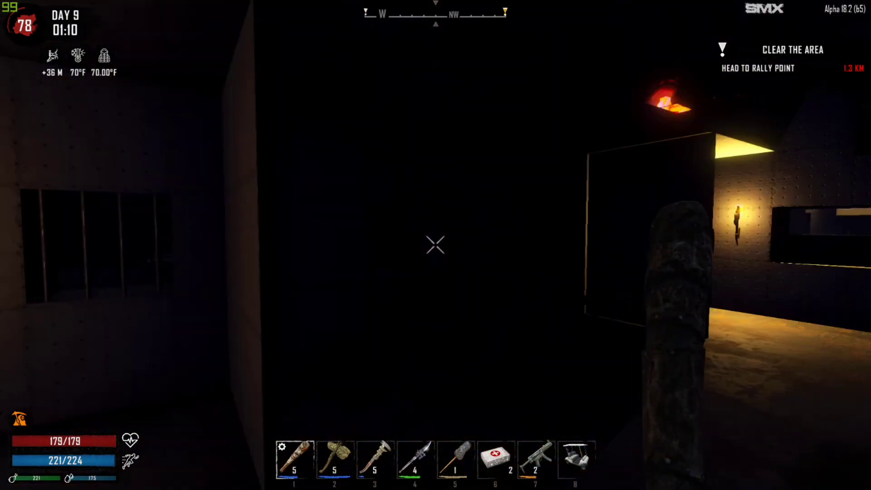
Walk through the torch-lit base past the storage crates and out into the lot facing the Shamway Foods building
key(w)
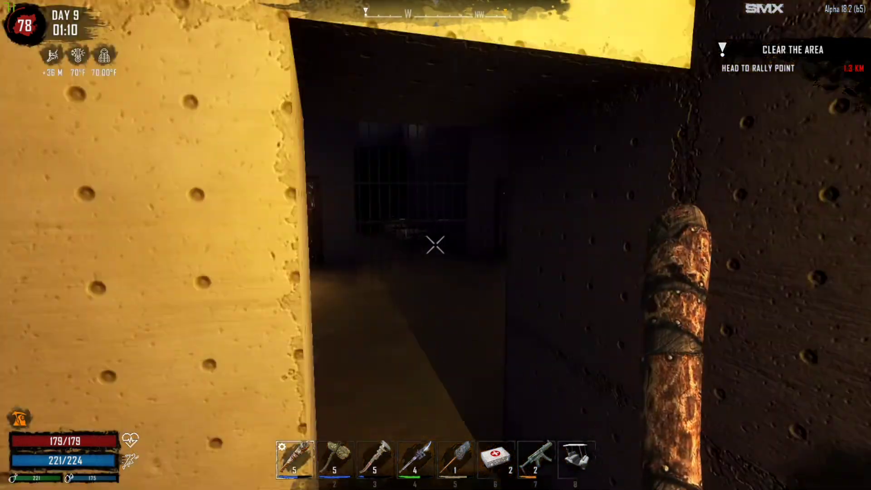
key(w)
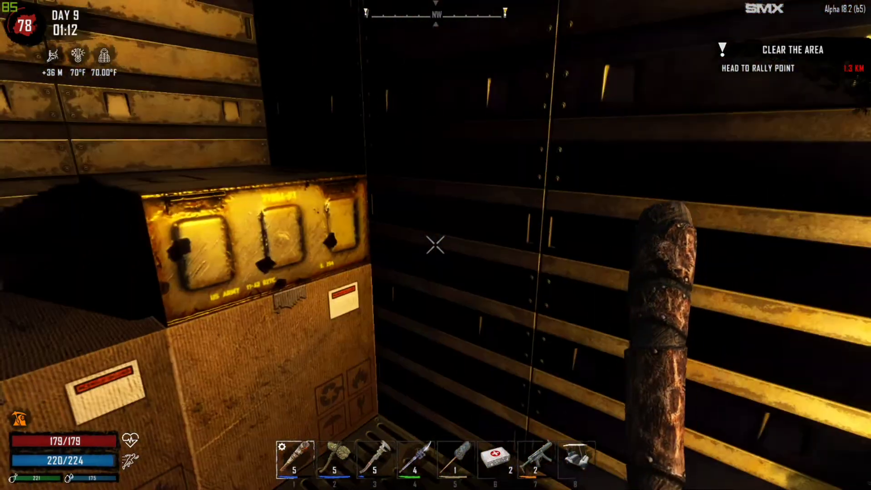
key(w)
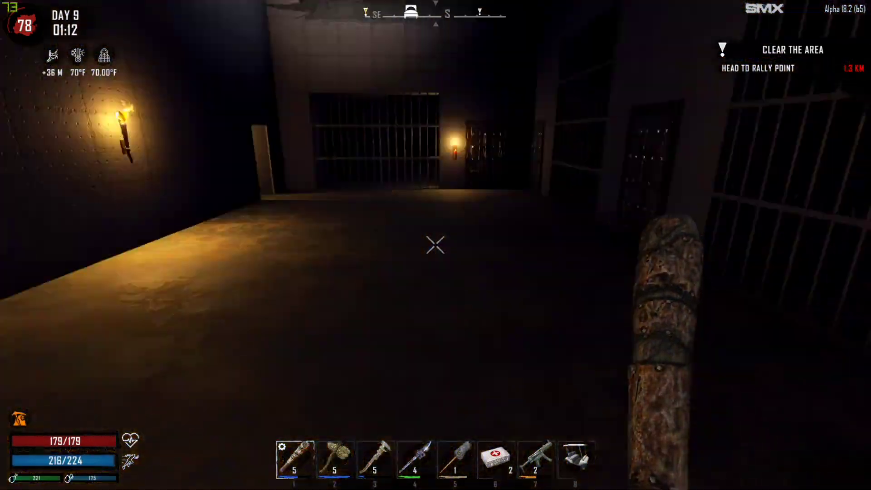
key(w)
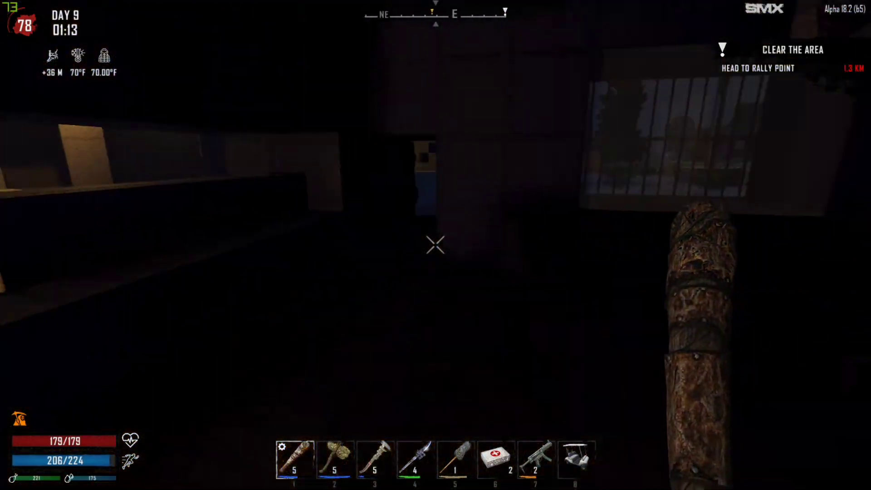
key(w)
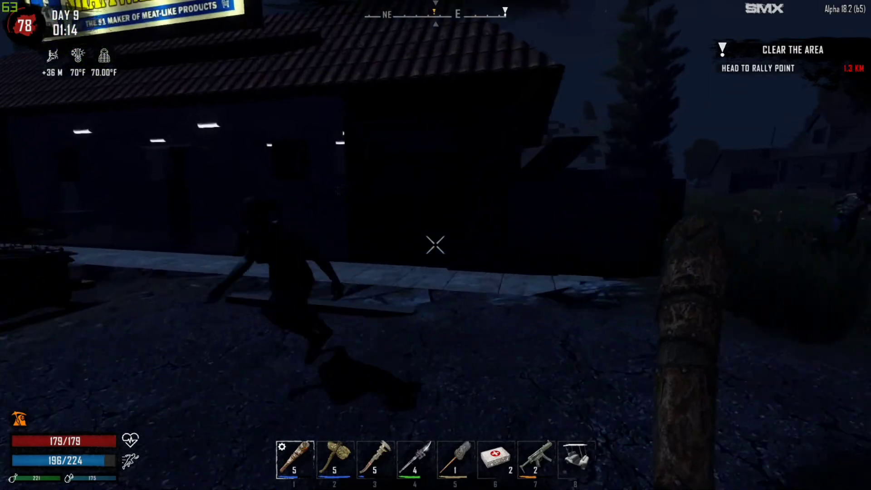
Swing the club at the zombie in the lot and run back into the torch-lit base
click(435, 245)
key(w)
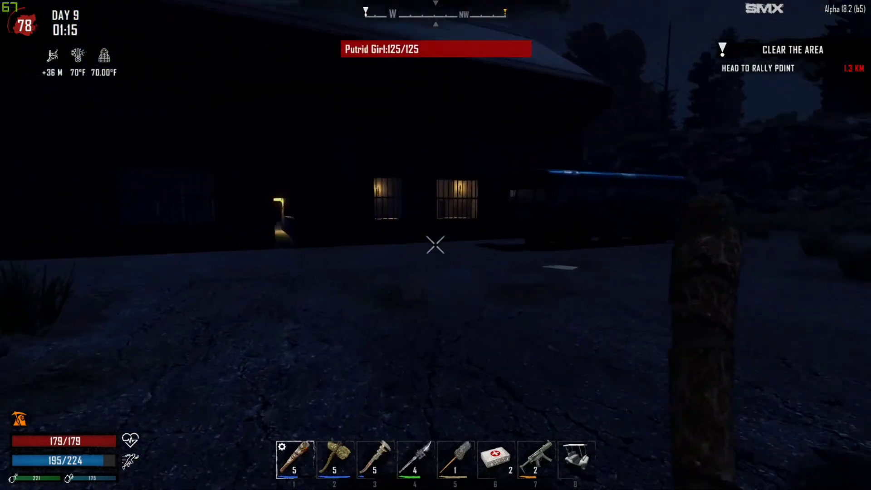
key(w)
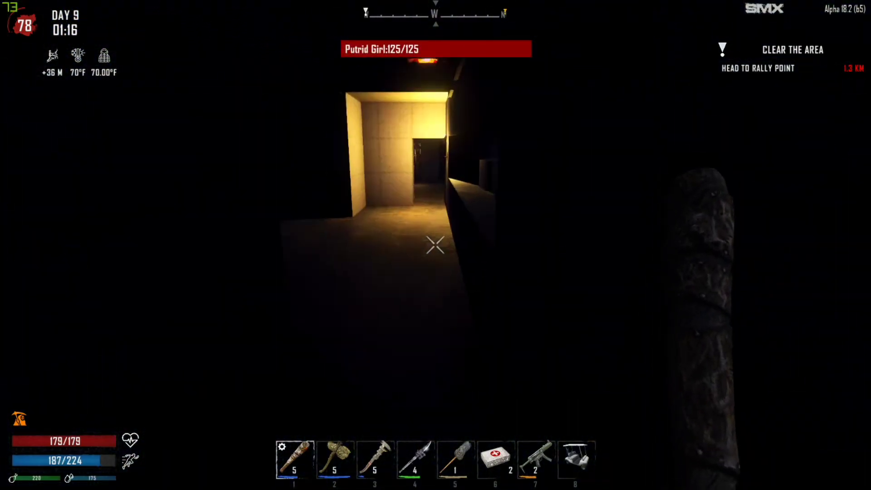
key(w)
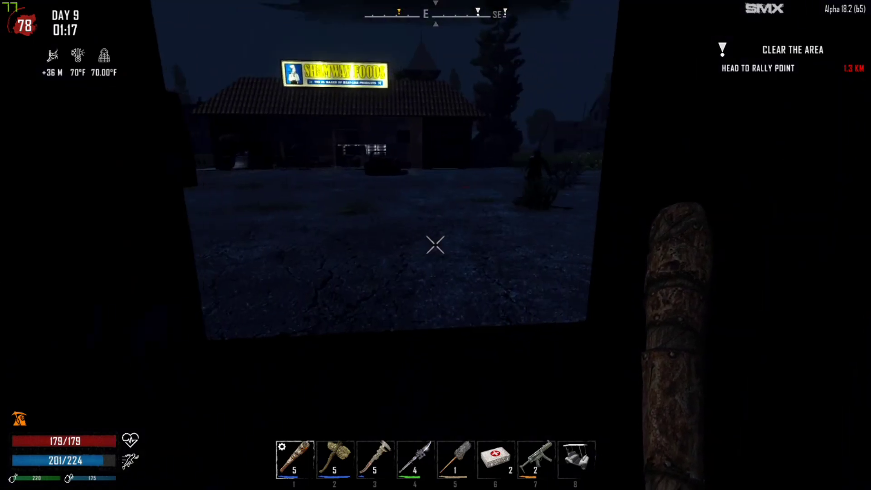
Back away from the base's open entrance and walk to the interior corner with the wall portraits and potted plant
key(s)
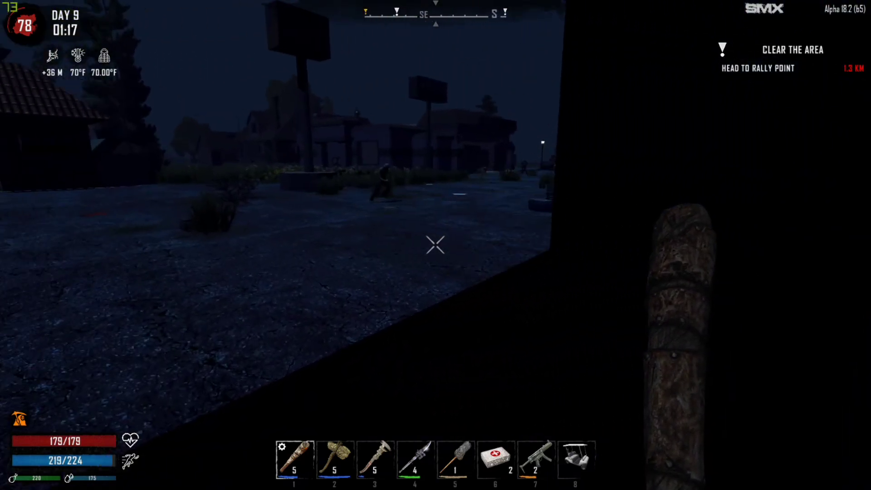
key(w)
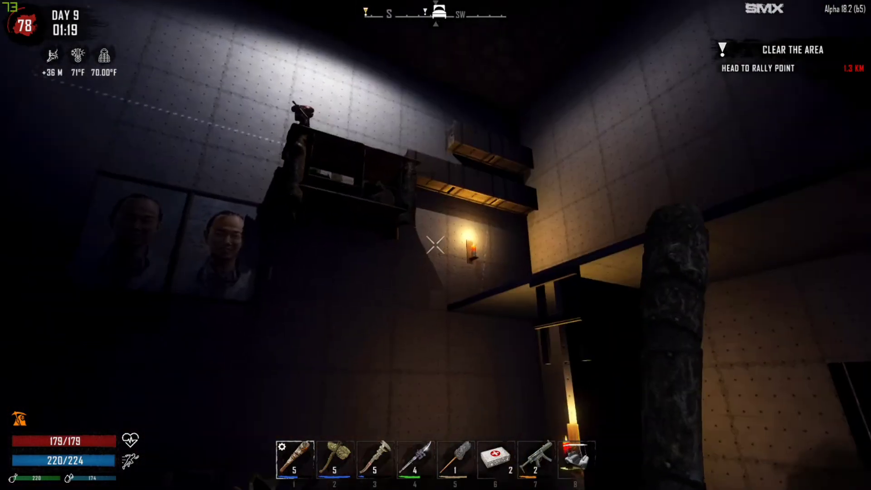
key(w)
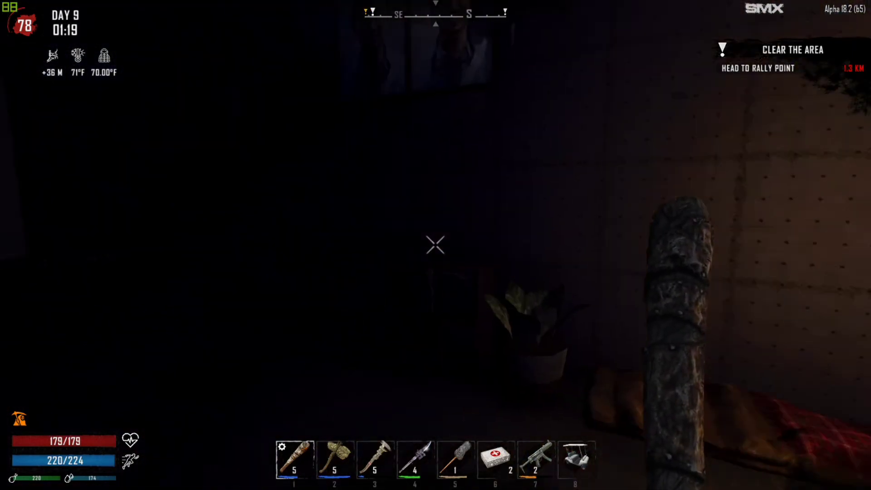